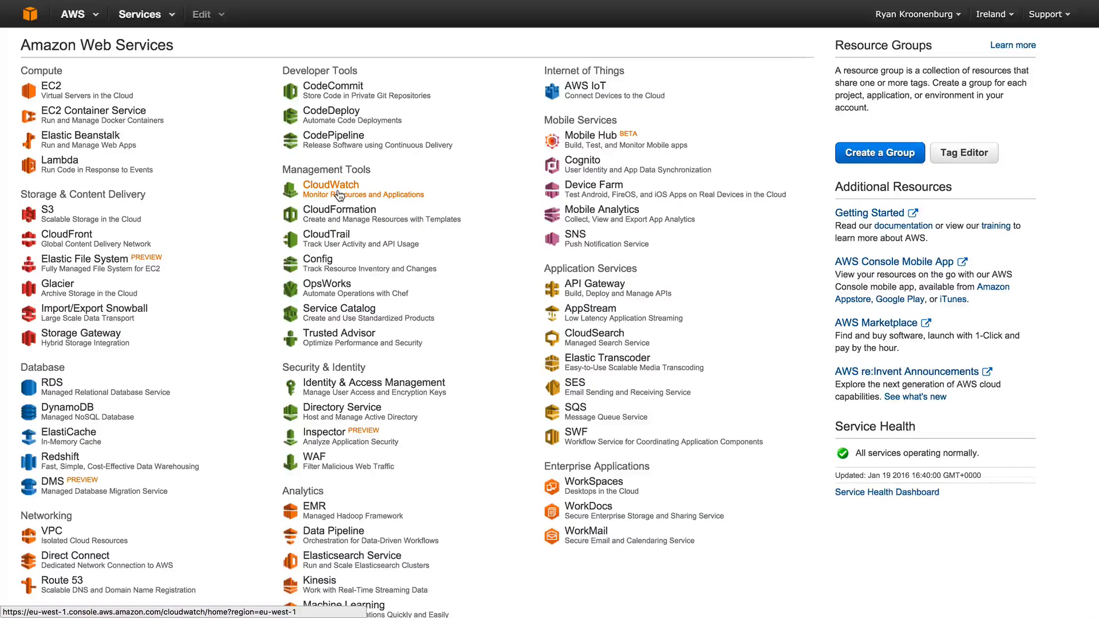
- Start launching an EC2 instance from Amazon Linux AMI 2015.09.1 as t2.micro, proceeding to the instance details
left_click(51, 92)
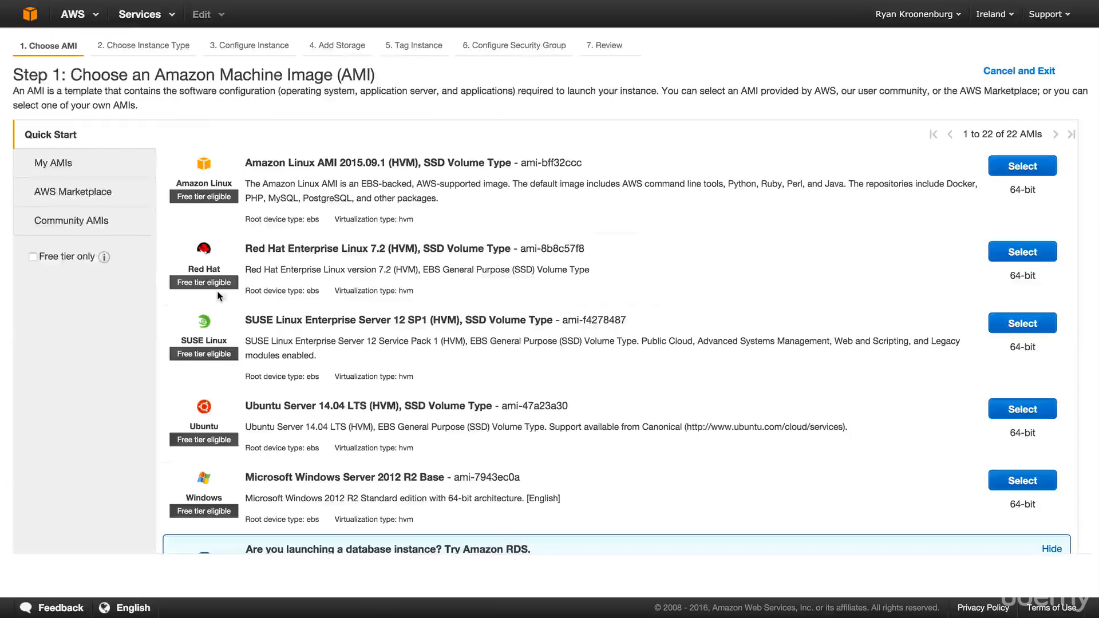
left_click(1033, 162)
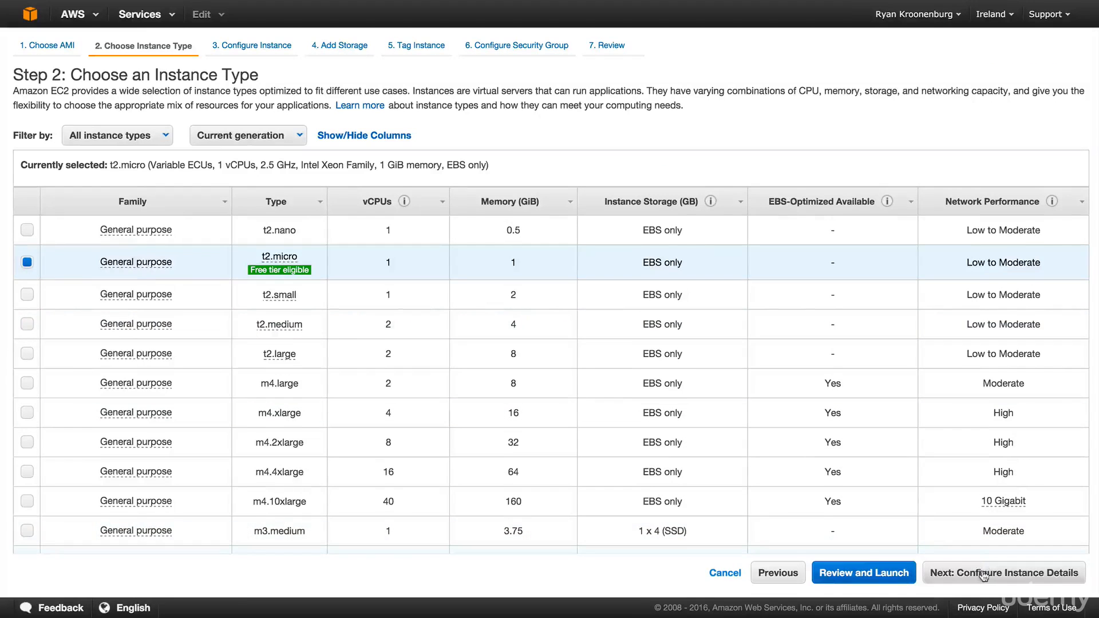
left_click(983, 573)
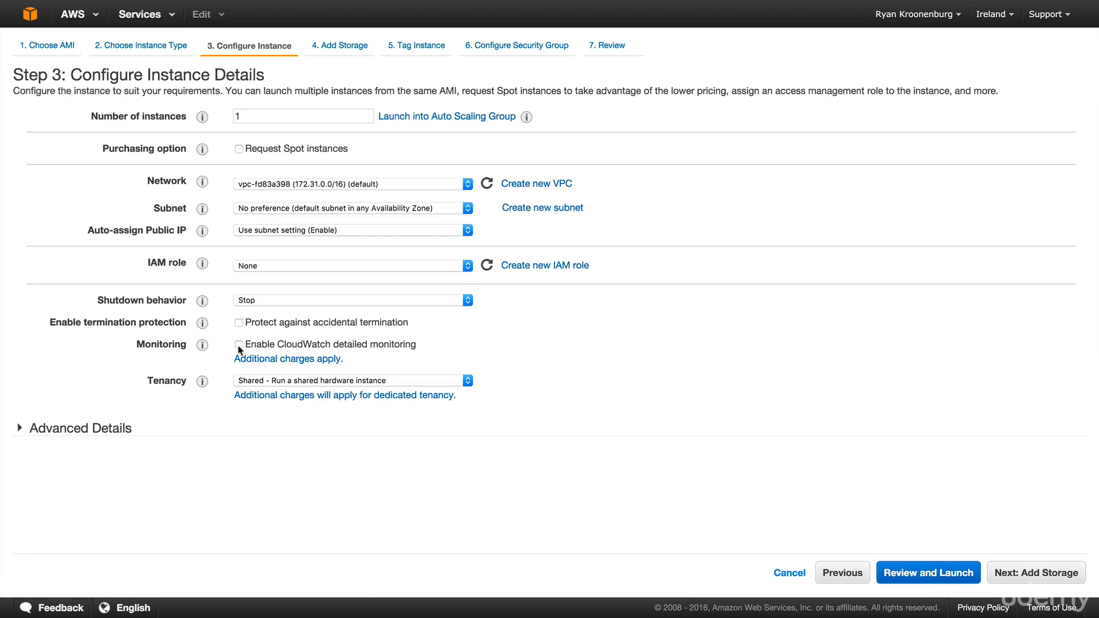
- Examine the CloudWatch pricing page for the free tier limits and the detailed monitoring charges
left_click(252, 359)
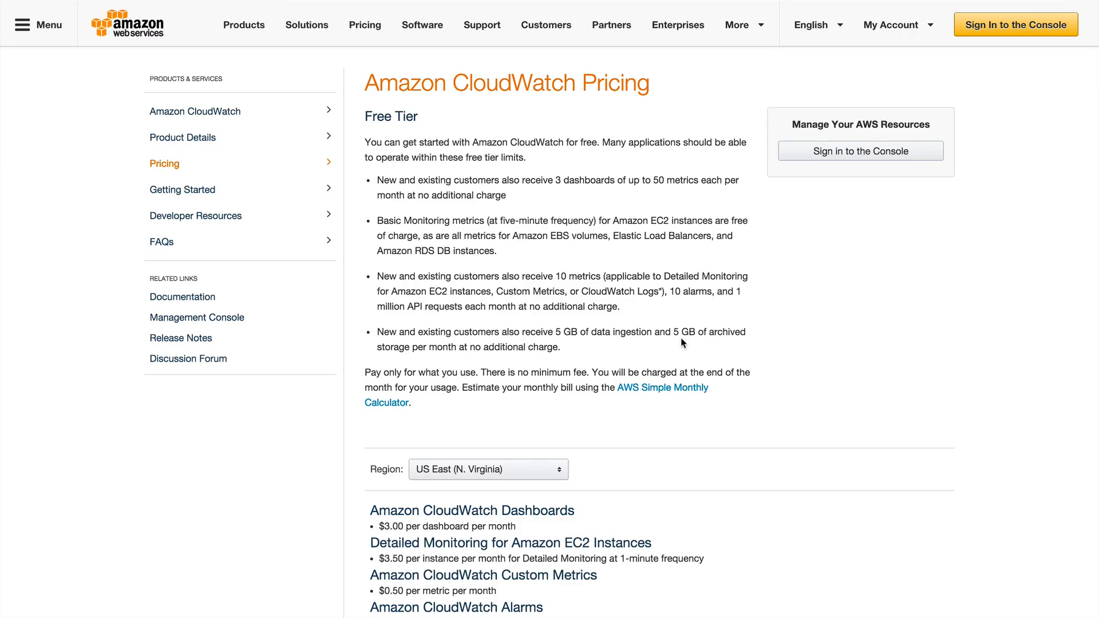
scroll(837, 349, "down", 4)
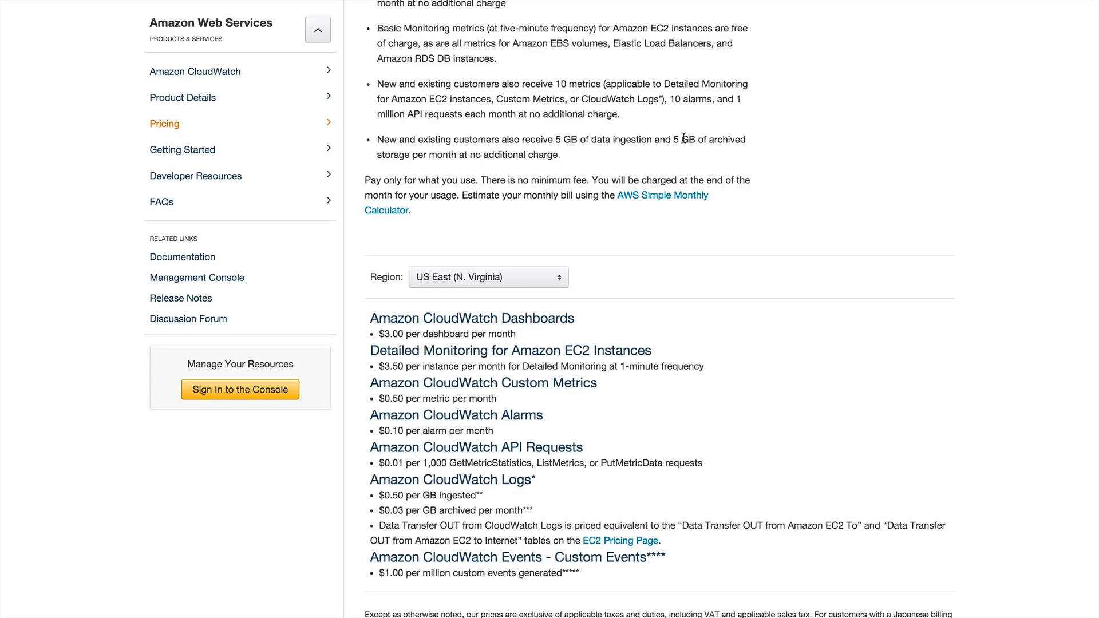
scroll(741, 142, "up", 3)
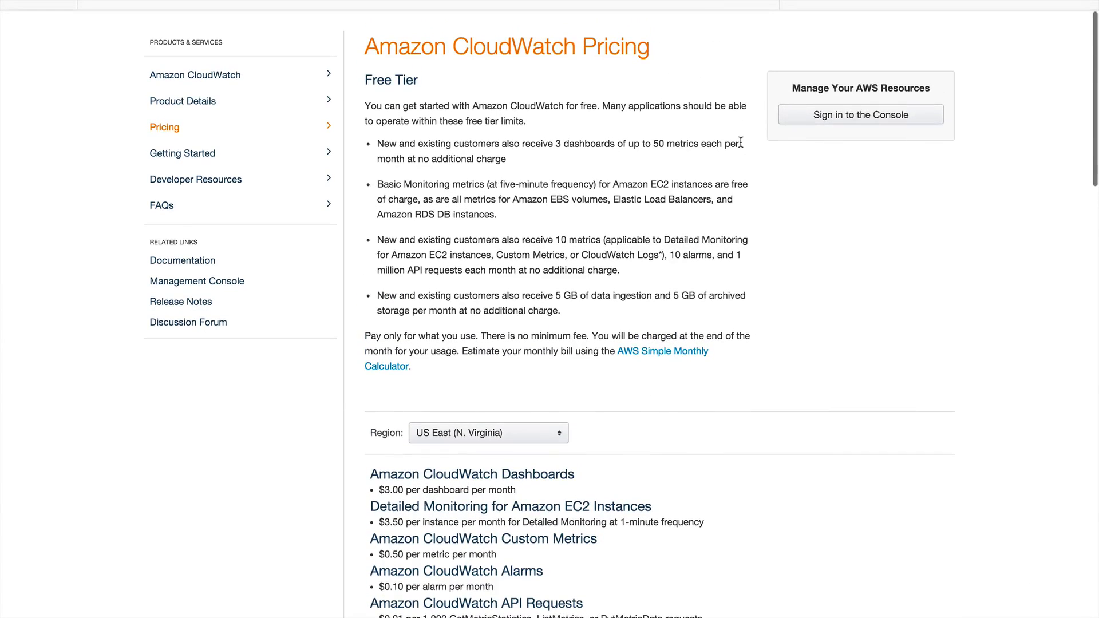
scroll(738, 182, "up", 1)
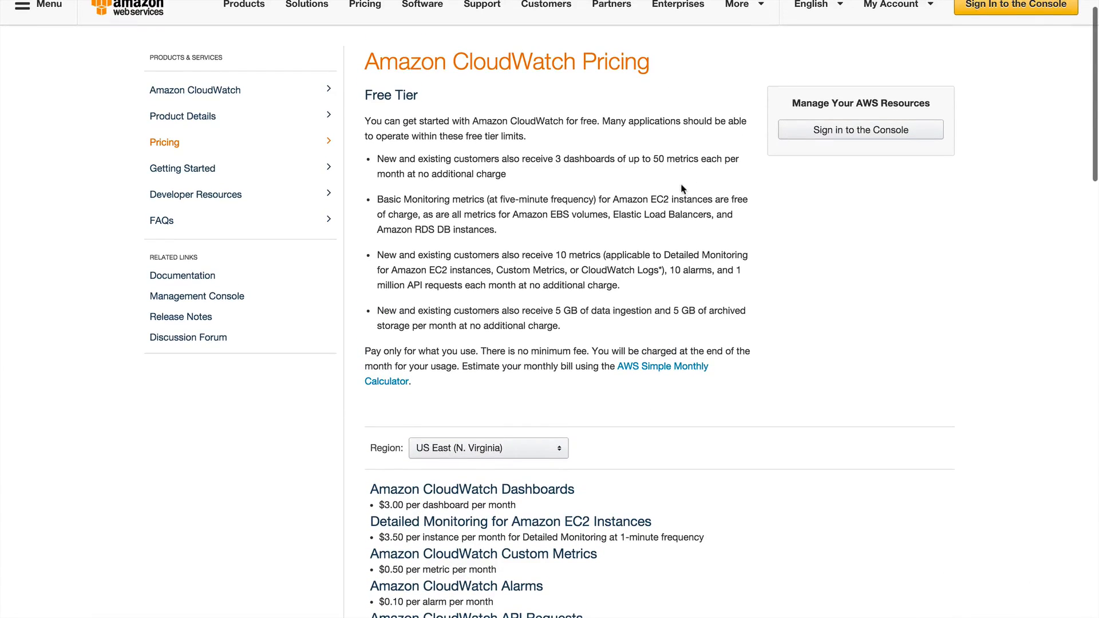
scroll(681, 194, "up", 1)
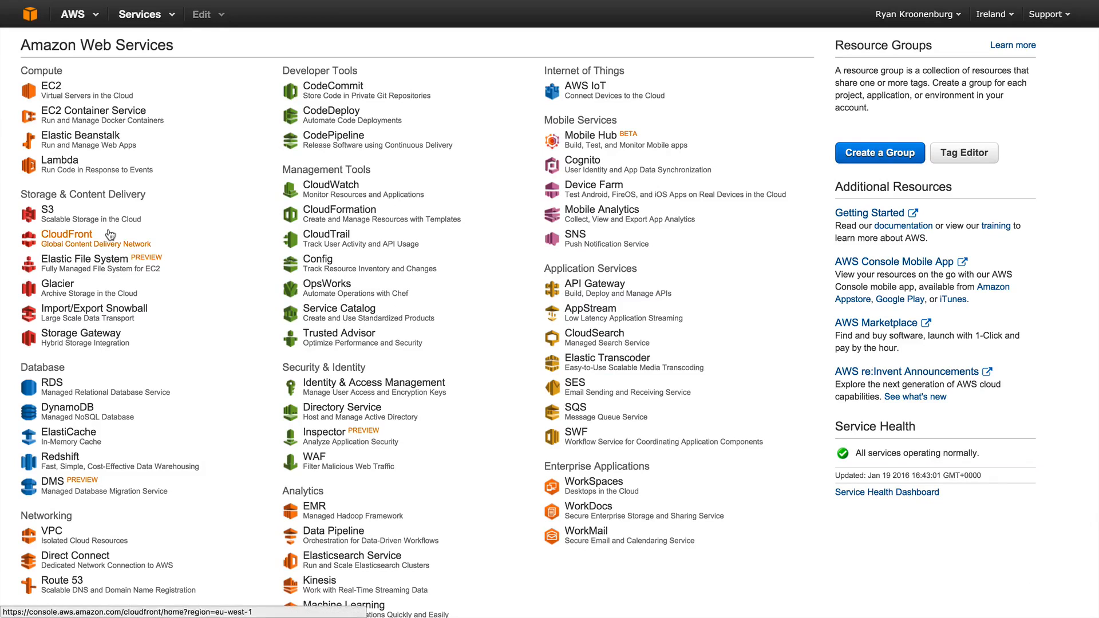
- Open CloudWatch from the AWS console home and examine the available metrics by category
left_click(325, 193)
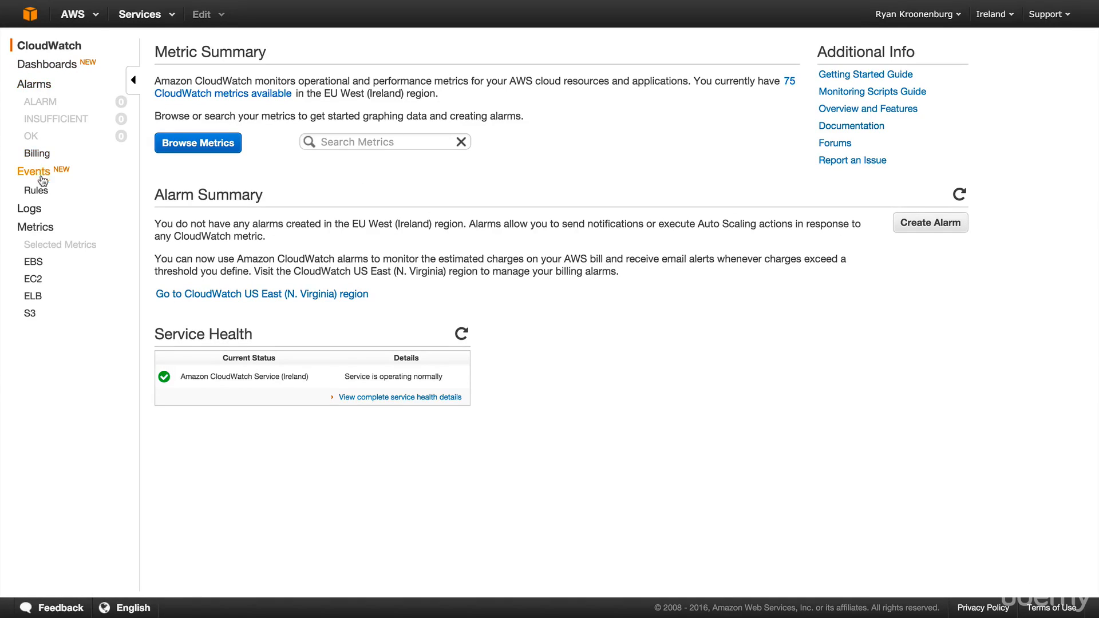
left_click(36, 228)
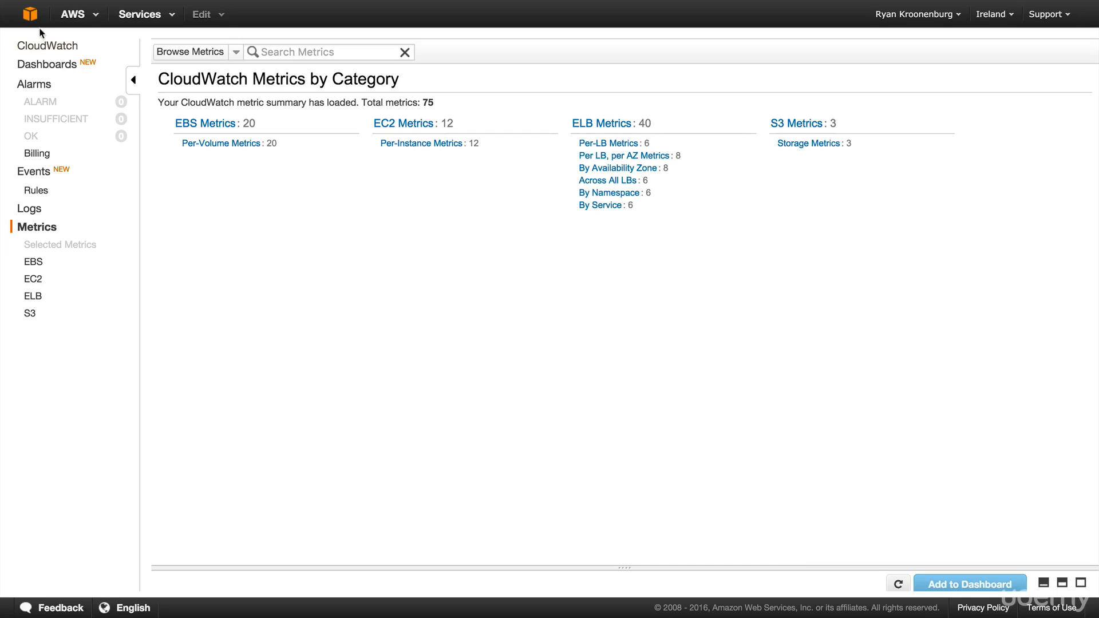
- Create a new CloudWatch dashboard named "My Overview"
left_click(55, 67)
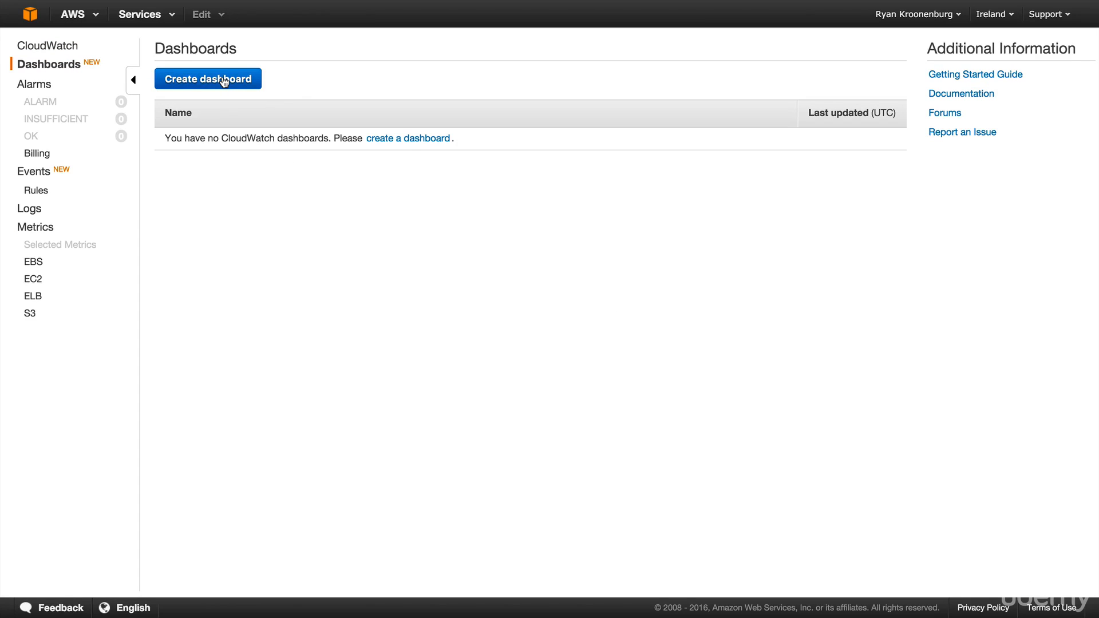
left_click(223, 81)
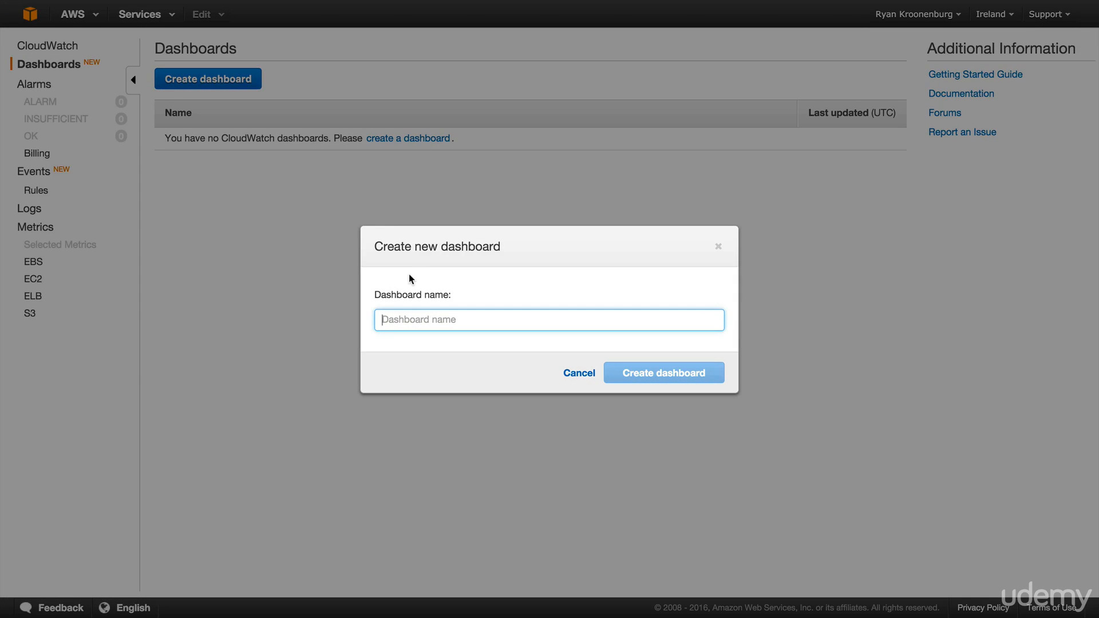
type("My Overview")
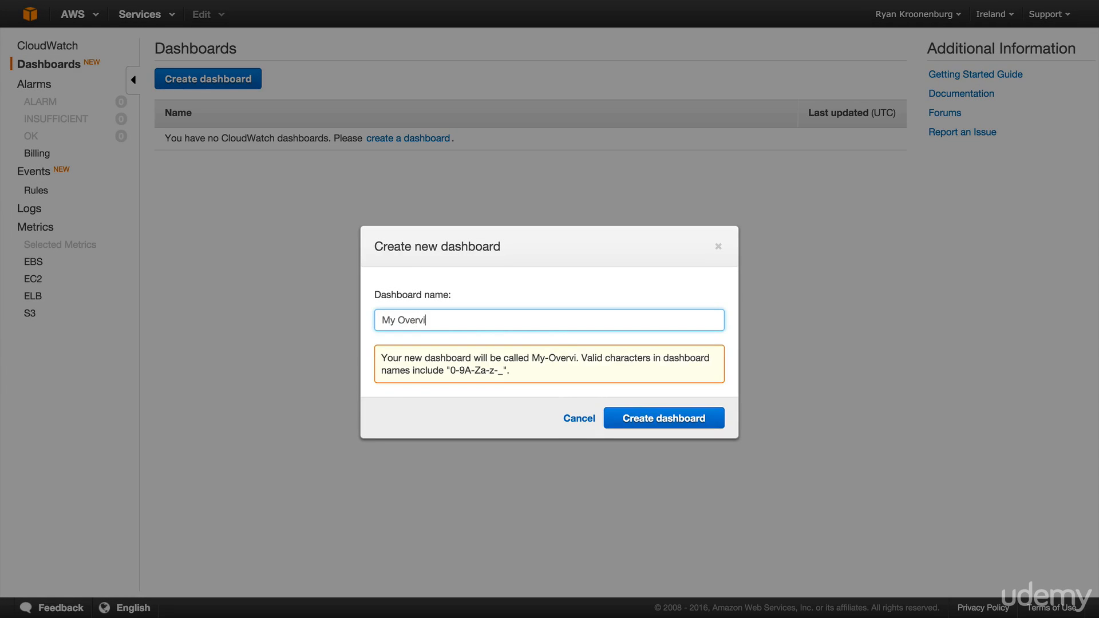
left_click(663, 419)
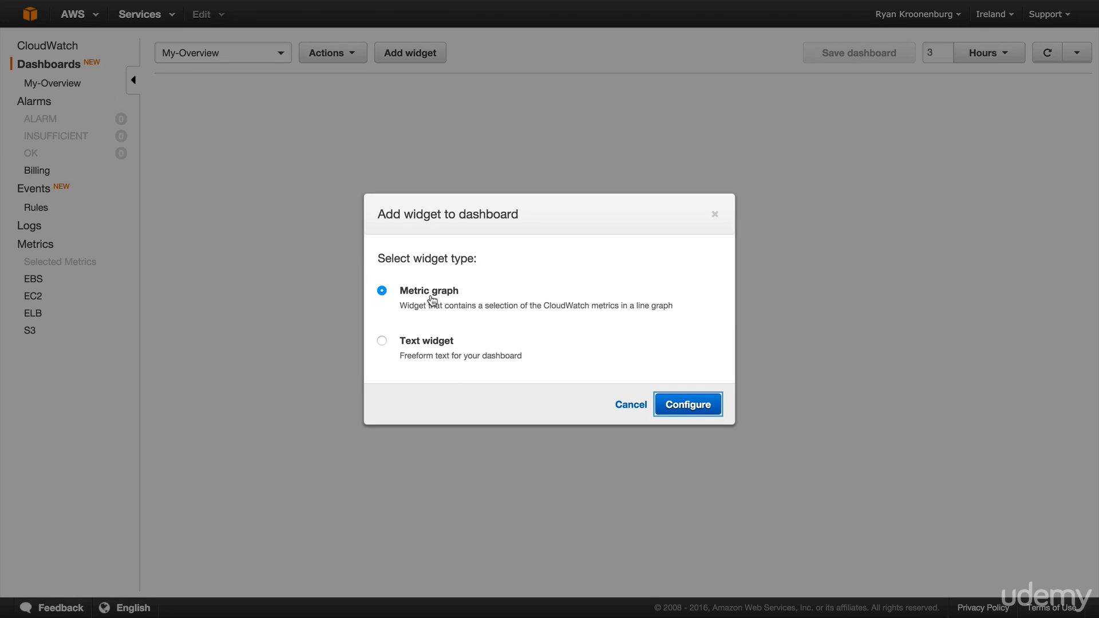
- Add a metric graph widget showing the WebServer instance's CPUUtilization from the EC2 per-instance metrics
left_click(669, 405)
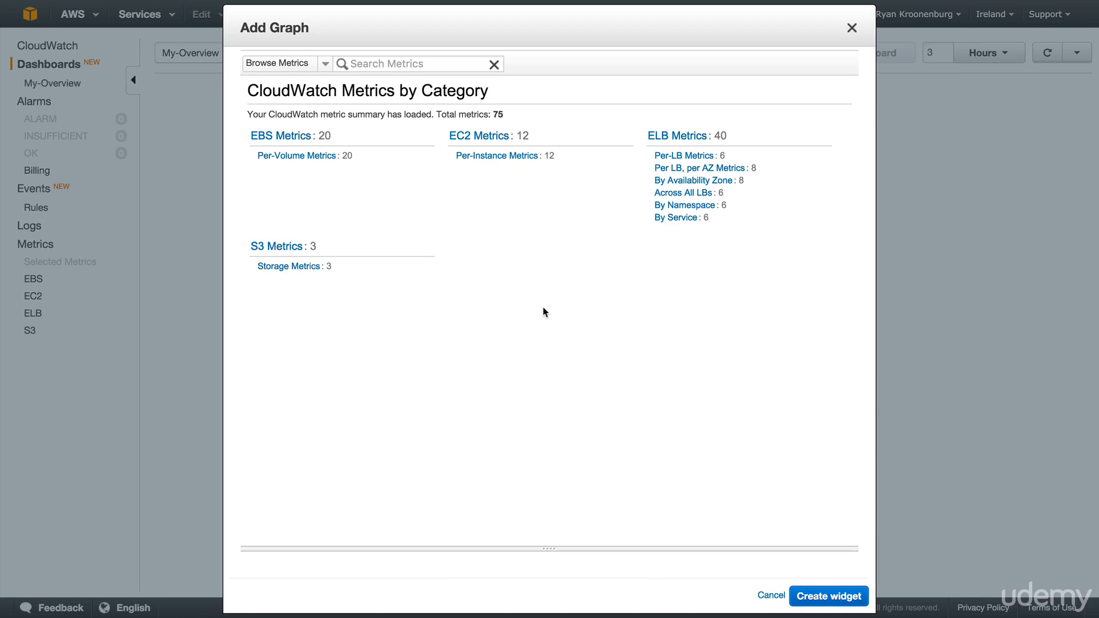
left_click(489, 155)
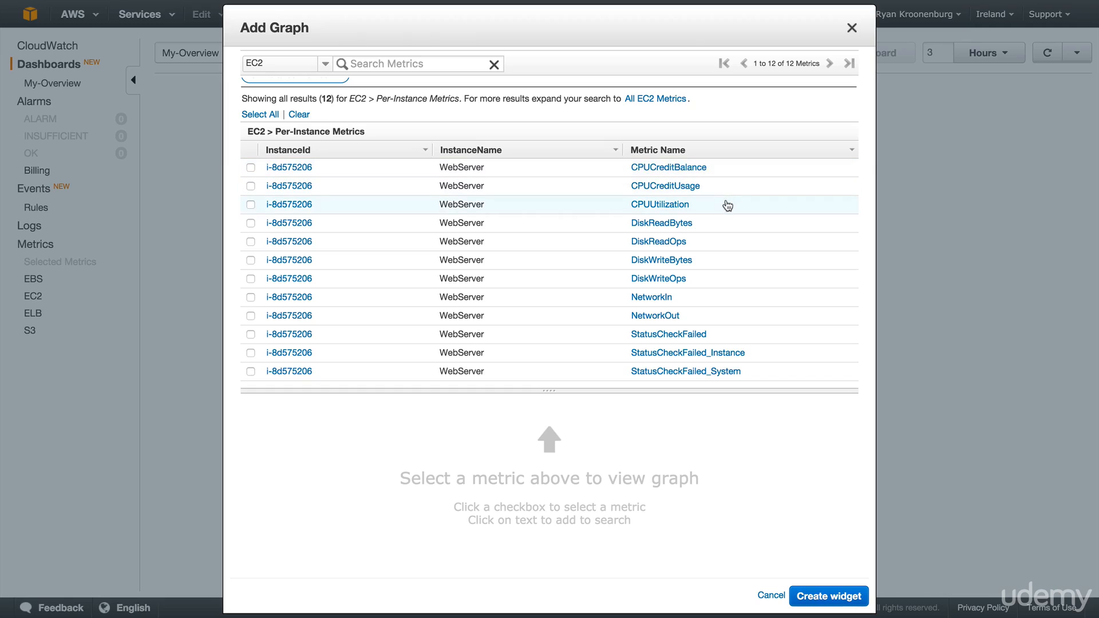
left_click(251, 204)
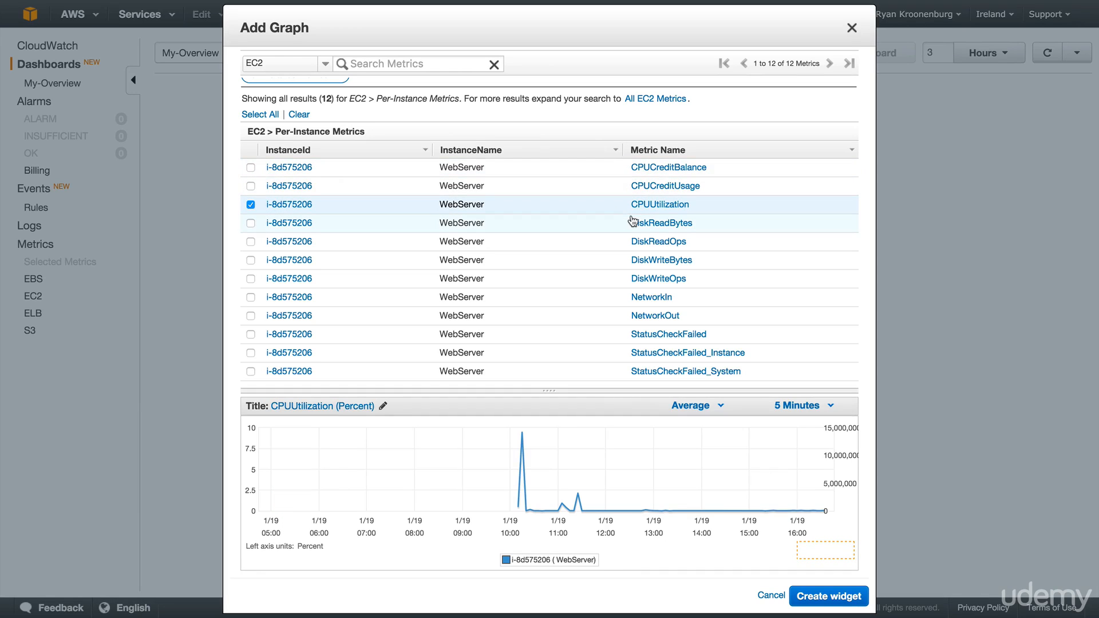
mouse_move(521, 433)
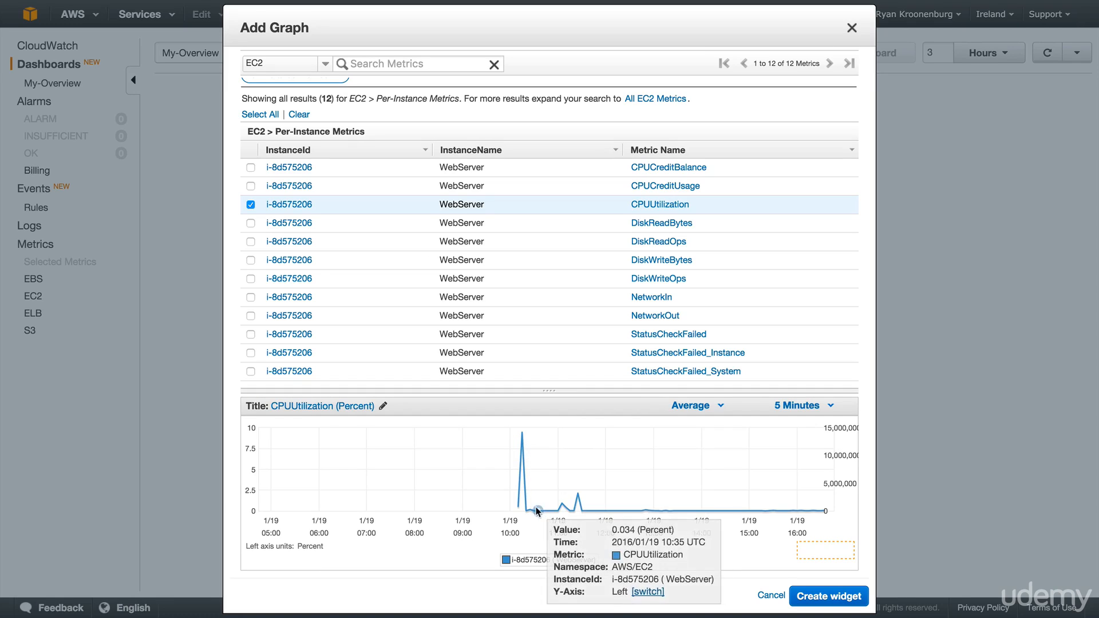
mouse_move(577, 501)
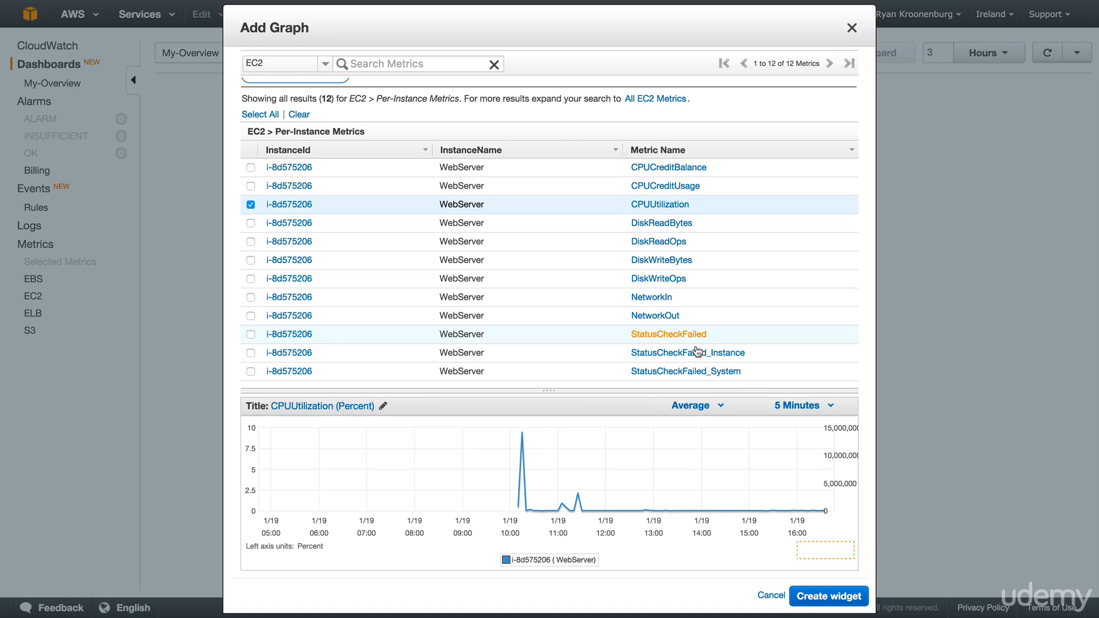
left_click(806, 598)
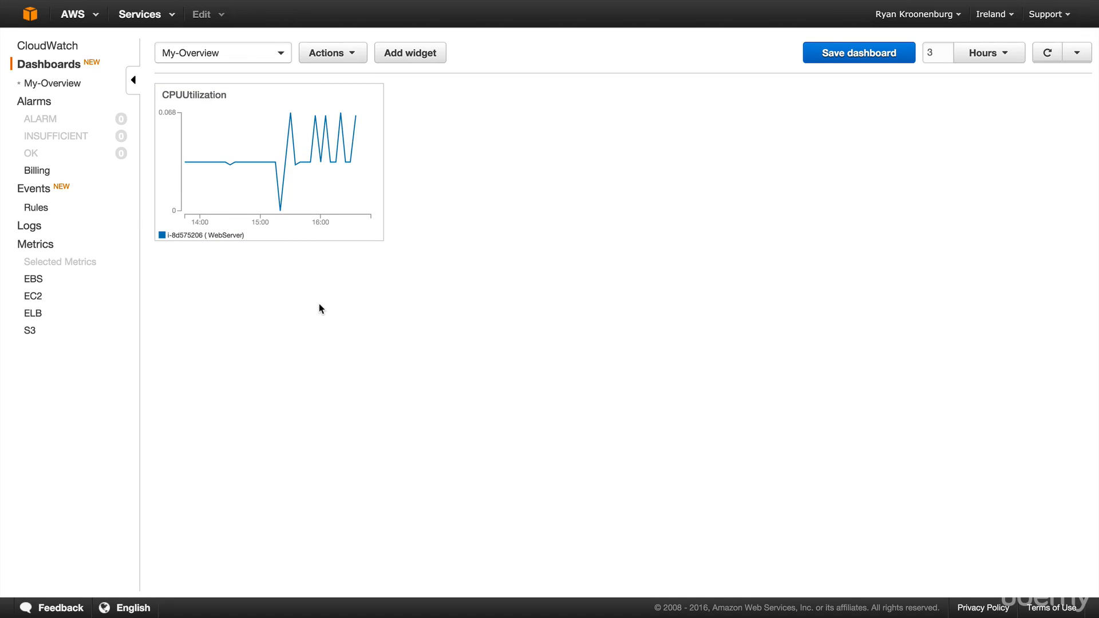
- Switch the dashboard's time range to 1 day and back to 3 hours
left_click(1010, 62)
mouse_move(990, 137)
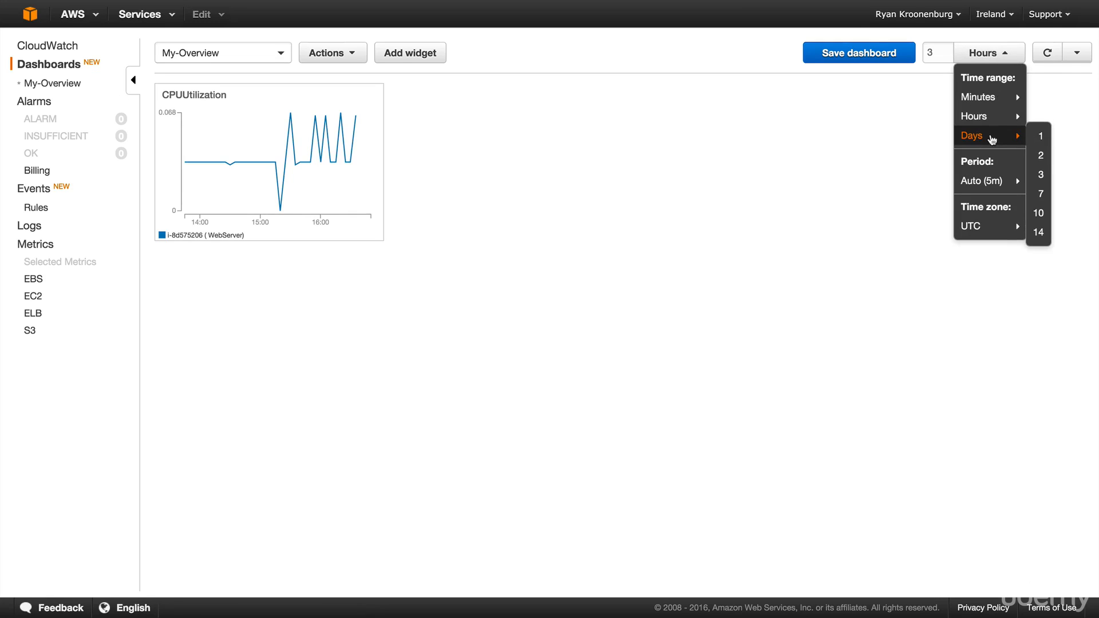
left_click(1041, 138)
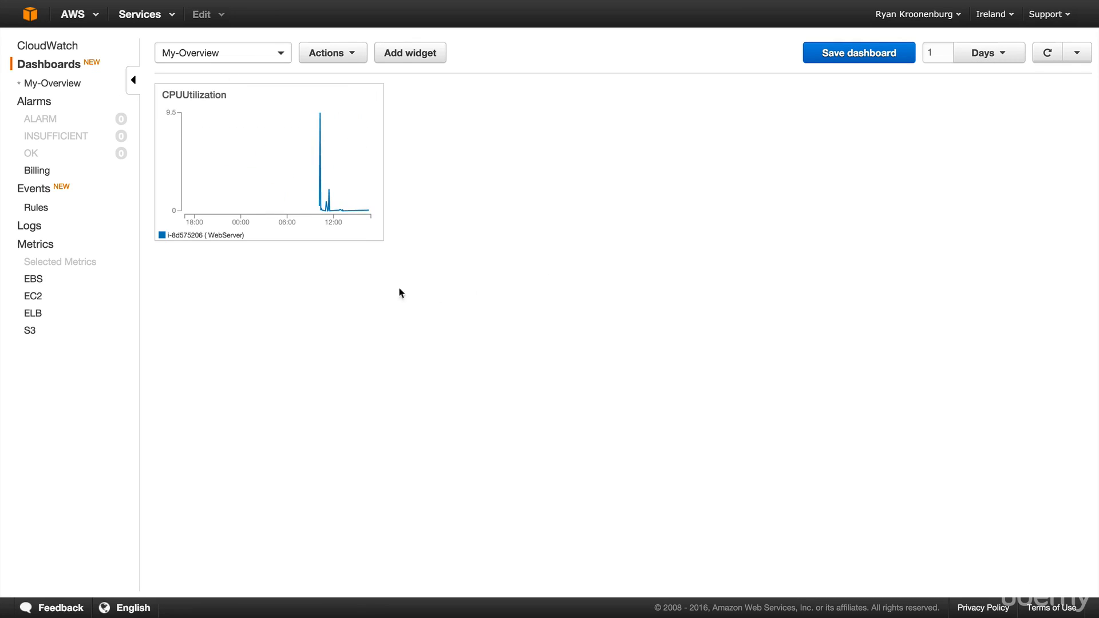
left_click(985, 50)
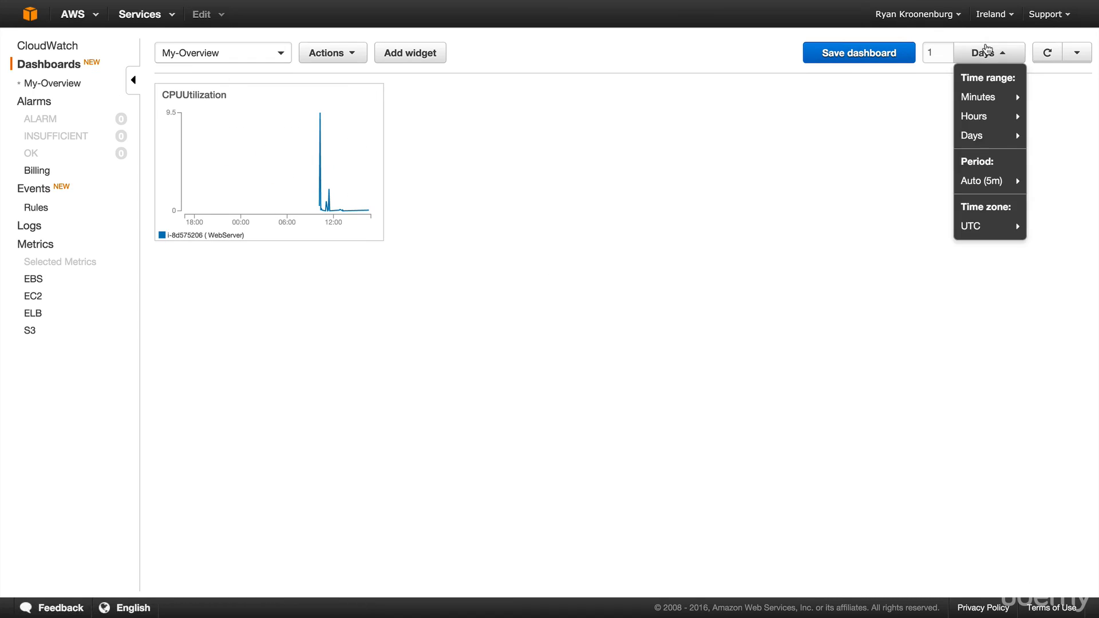
mouse_move(985, 118)
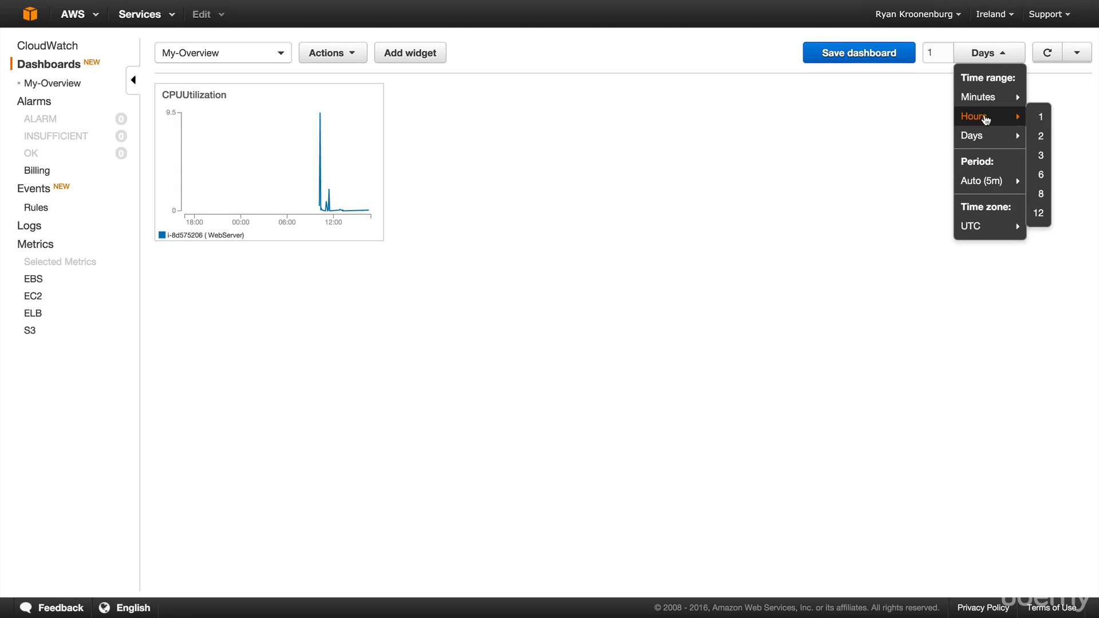
left_click(1042, 155)
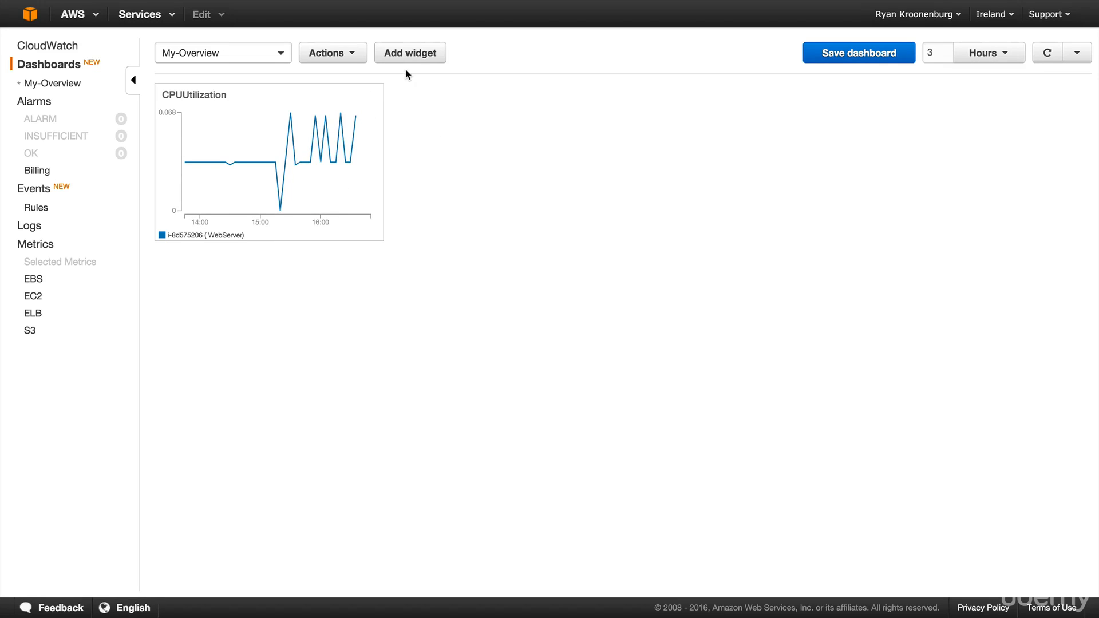
- Add a metric graph widget for the StandardStorage BucketSizeBytes metric of the S3 bucket myacloudgurutestbucket
left_click(406, 50)
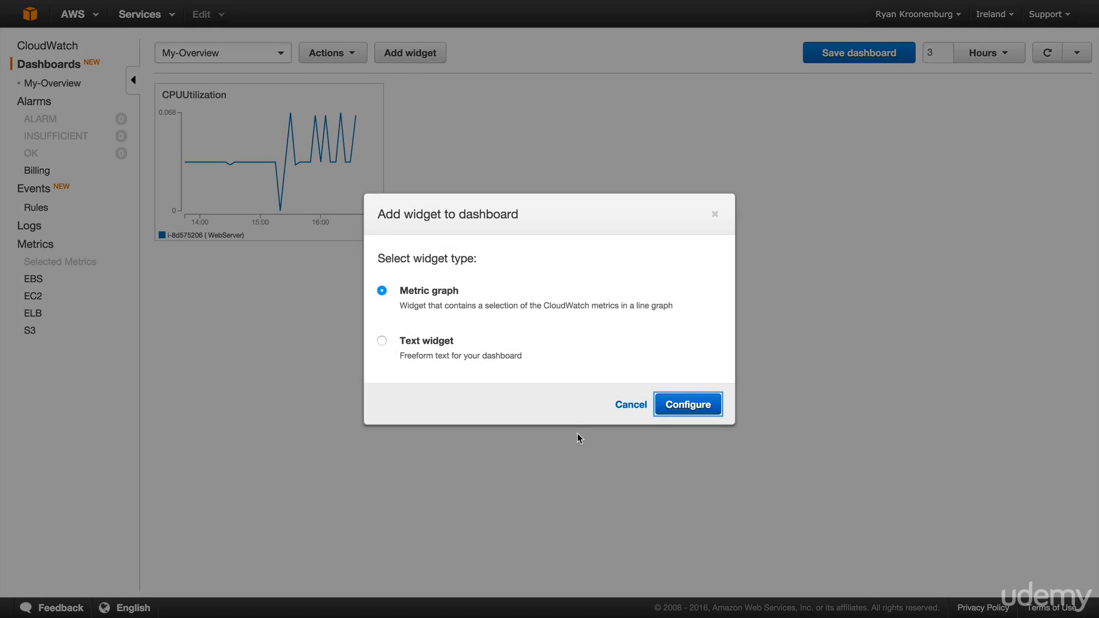
left_click(689, 403)
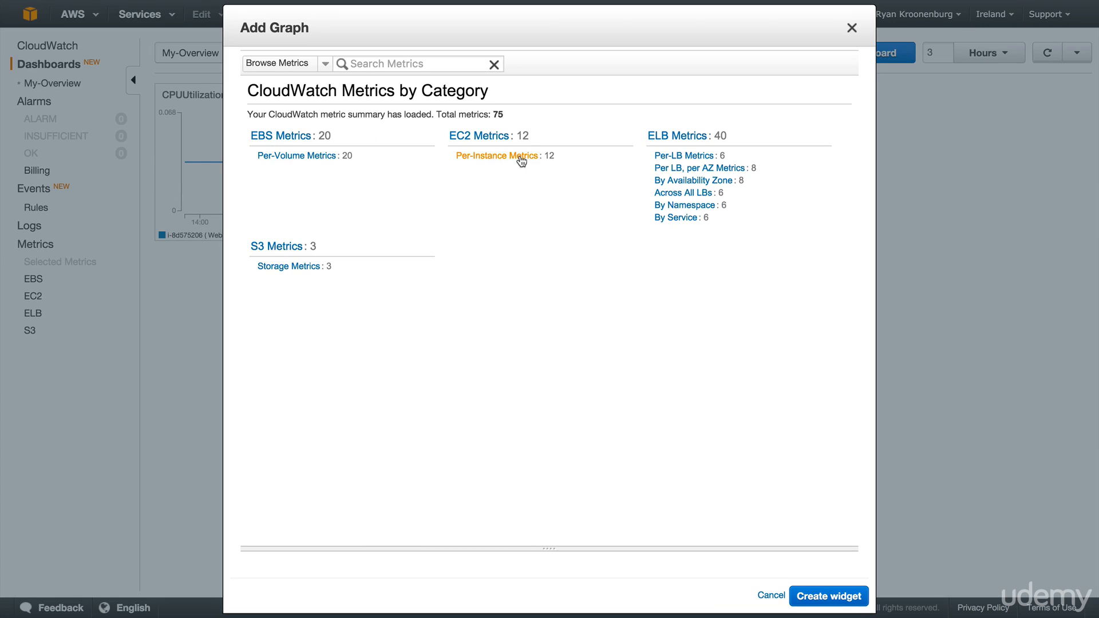
left_click(293, 269)
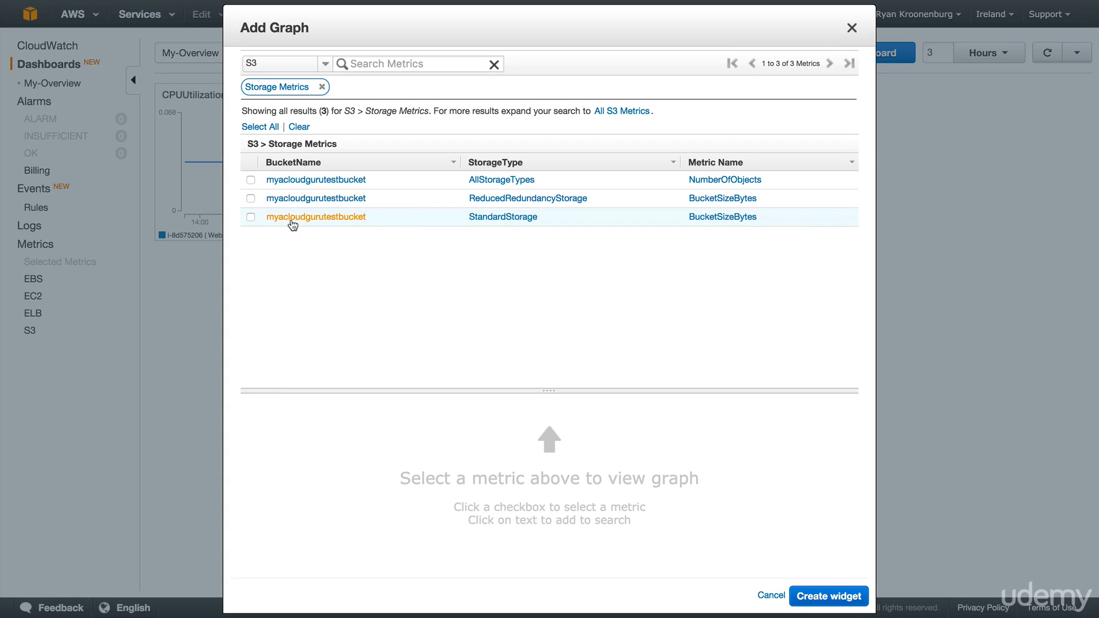
left_click(251, 219)
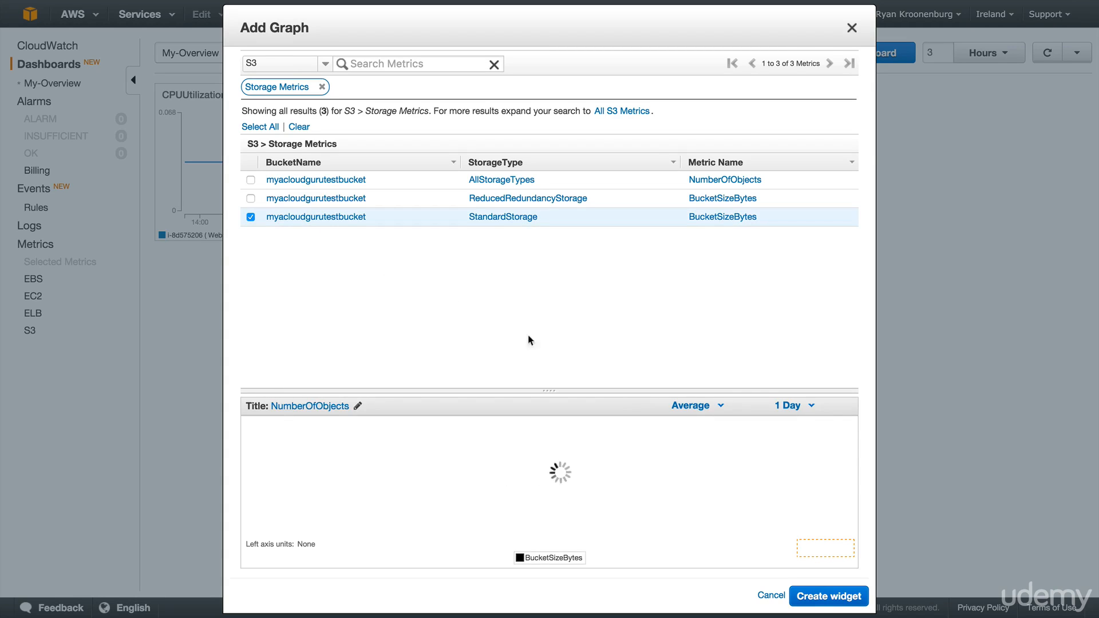
left_click(819, 596)
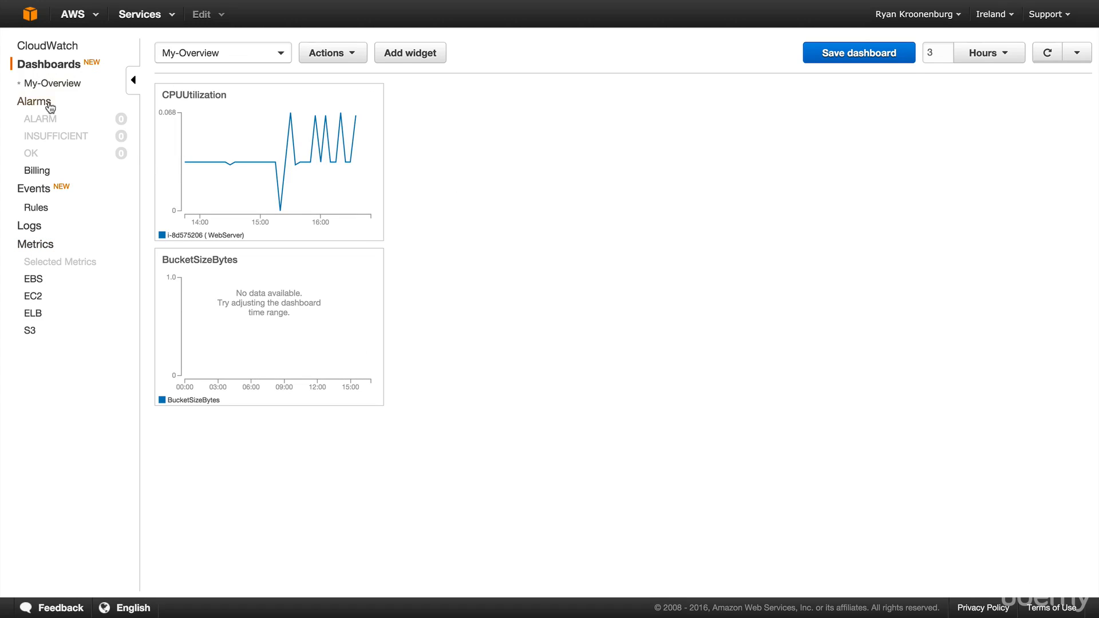
- Examine the introductory pages of CloudWatch Events and CloudWatch Logs
left_click(35, 195)
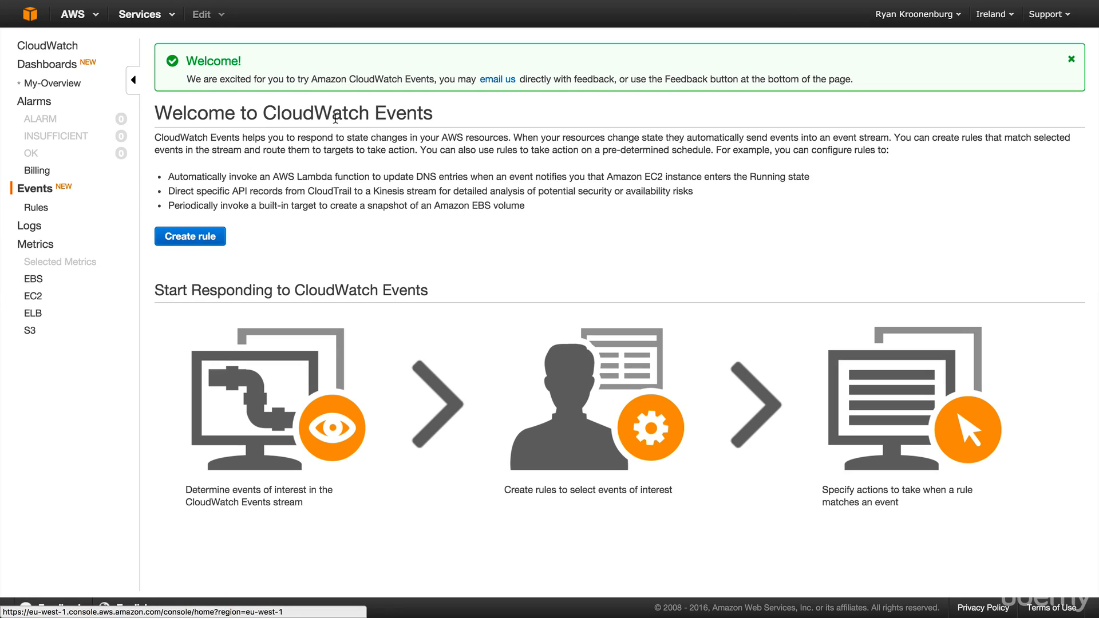
left_click(29, 226)
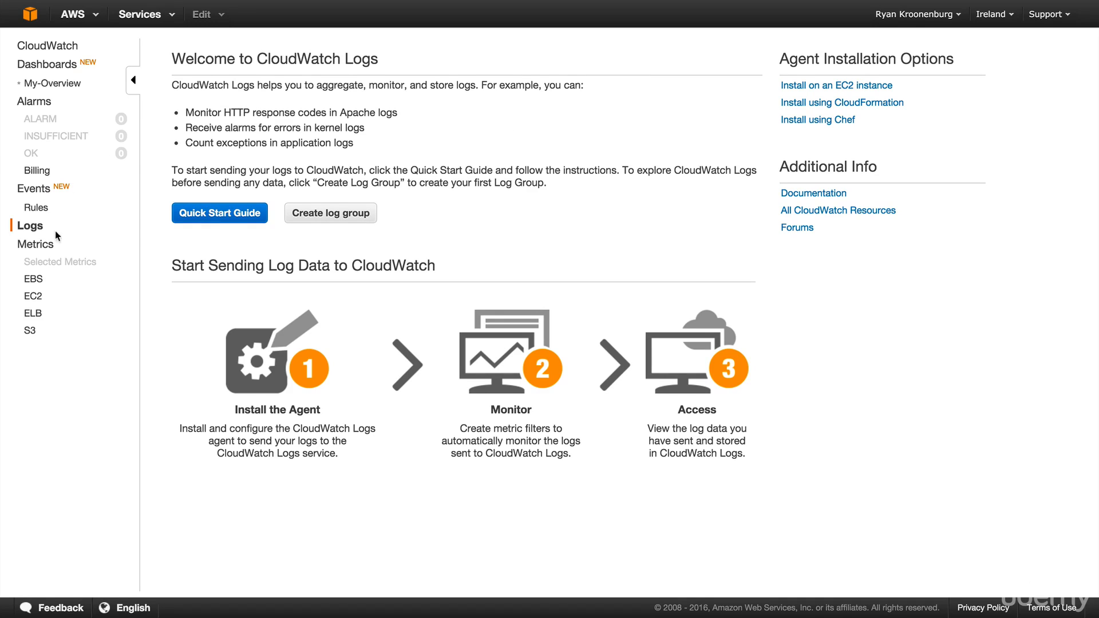
- Start a new alarm on the WebServer instance's CPUUtilization metric from the EC2 per-instance metrics
left_click(34, 106)
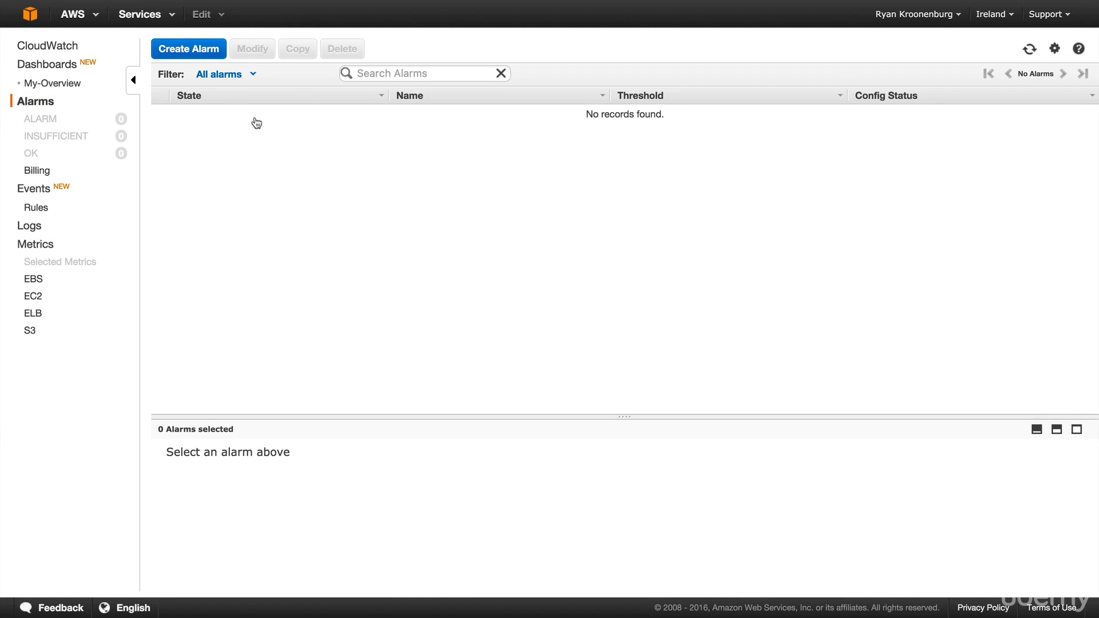
left_click(194, 54)
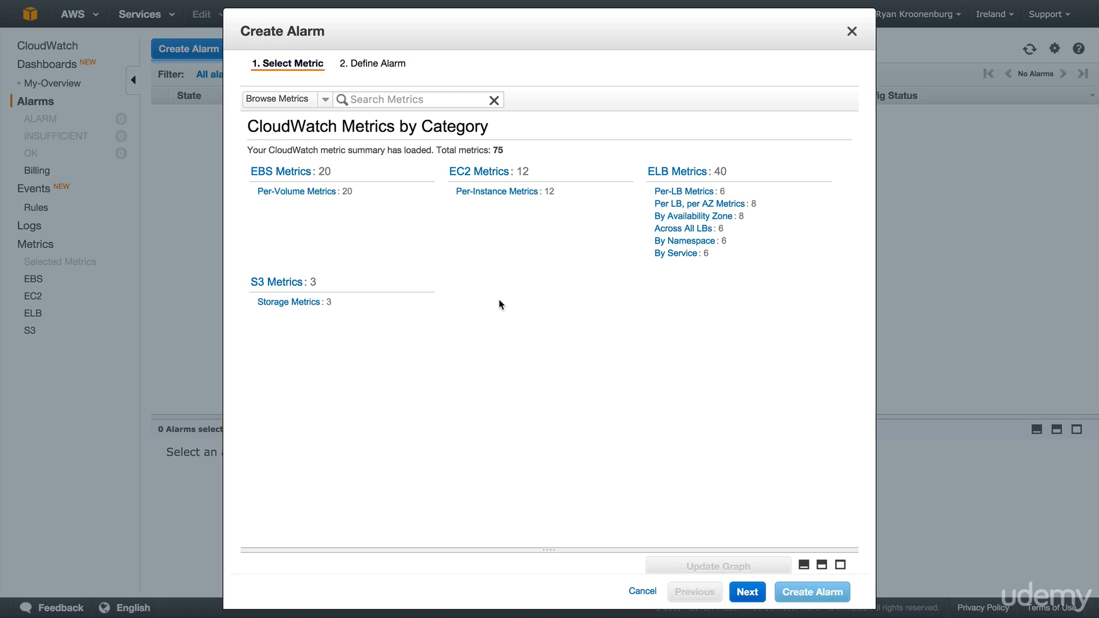
left_click(510, 195)
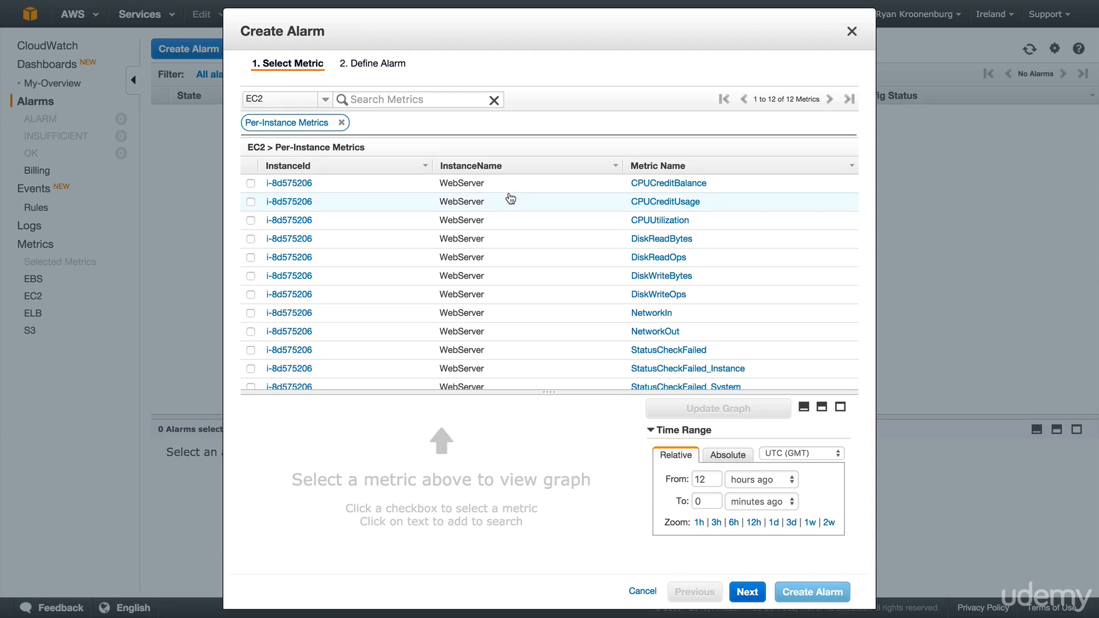
left_click(518, 225)
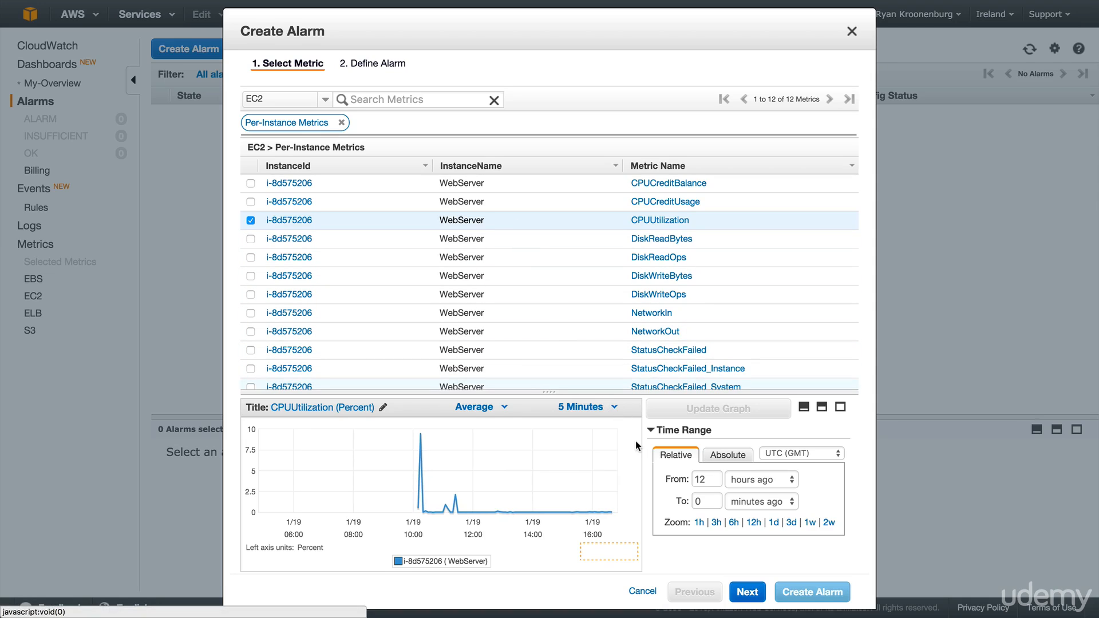
left_click(746, 591)
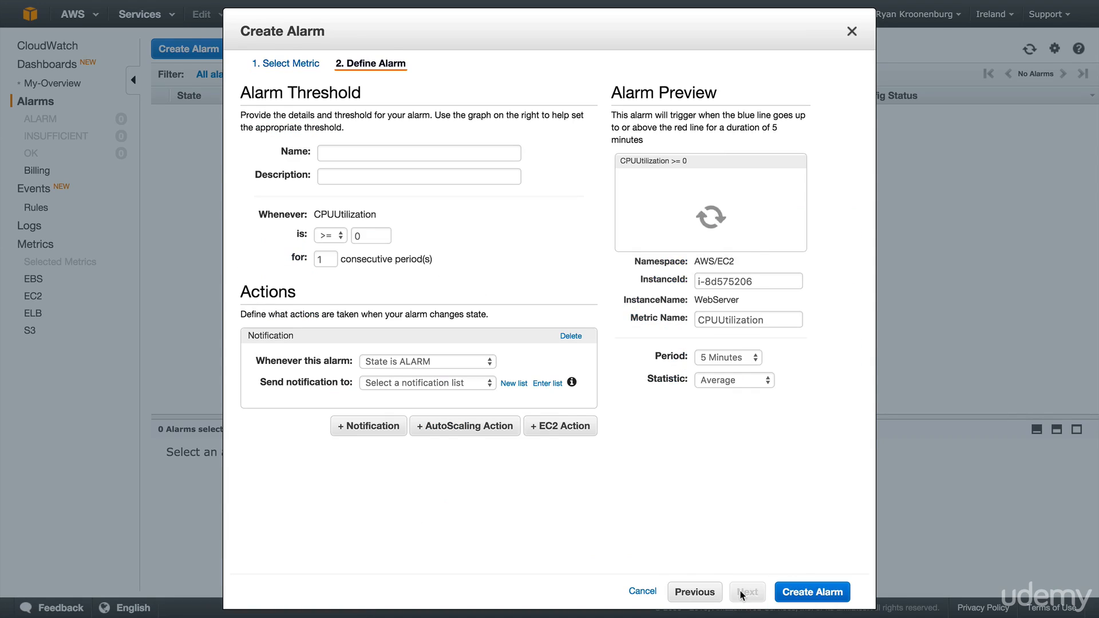
- Enter "CPU Utilization > 80%" as both the alarm's name and its description
left_click(366, 153)
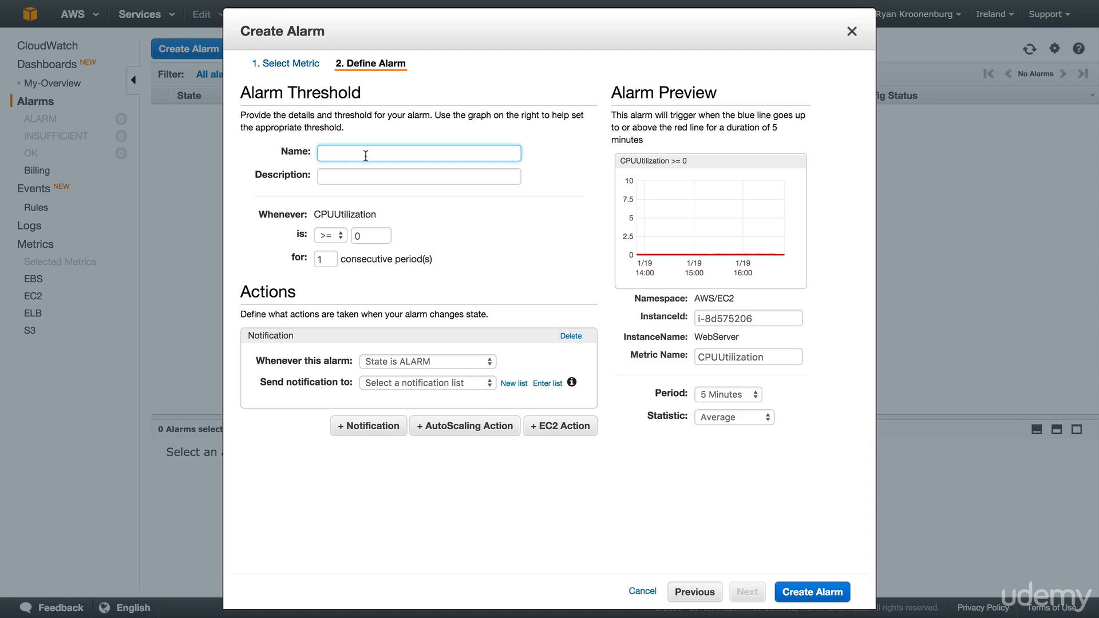
type("CPU Utilization > 80")
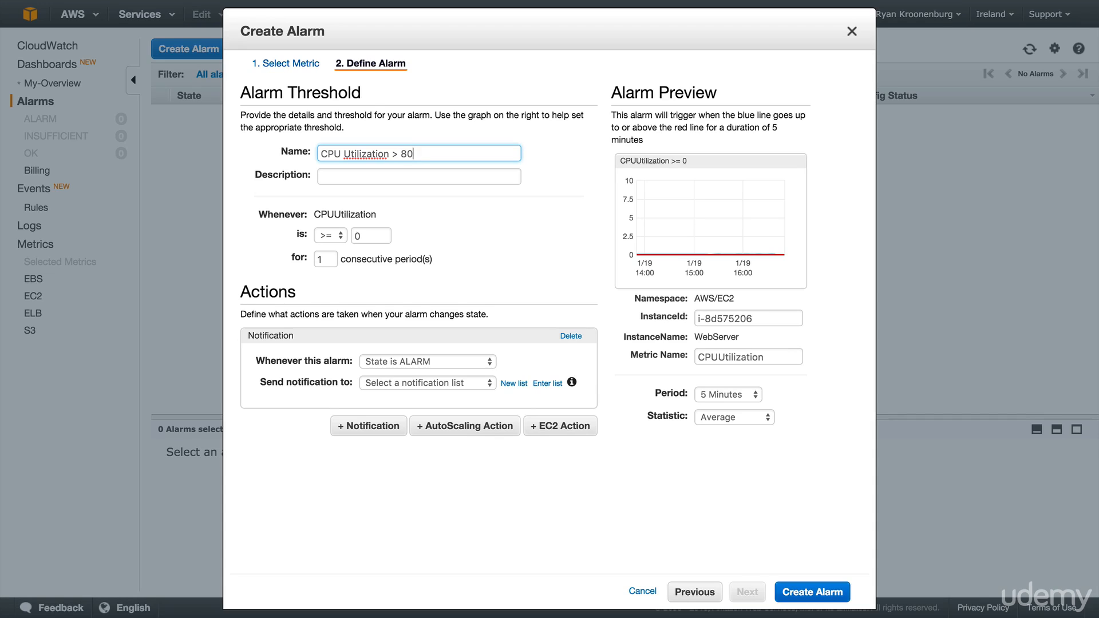
type("%")
key("ctrl+a")
key("ctrl+c")
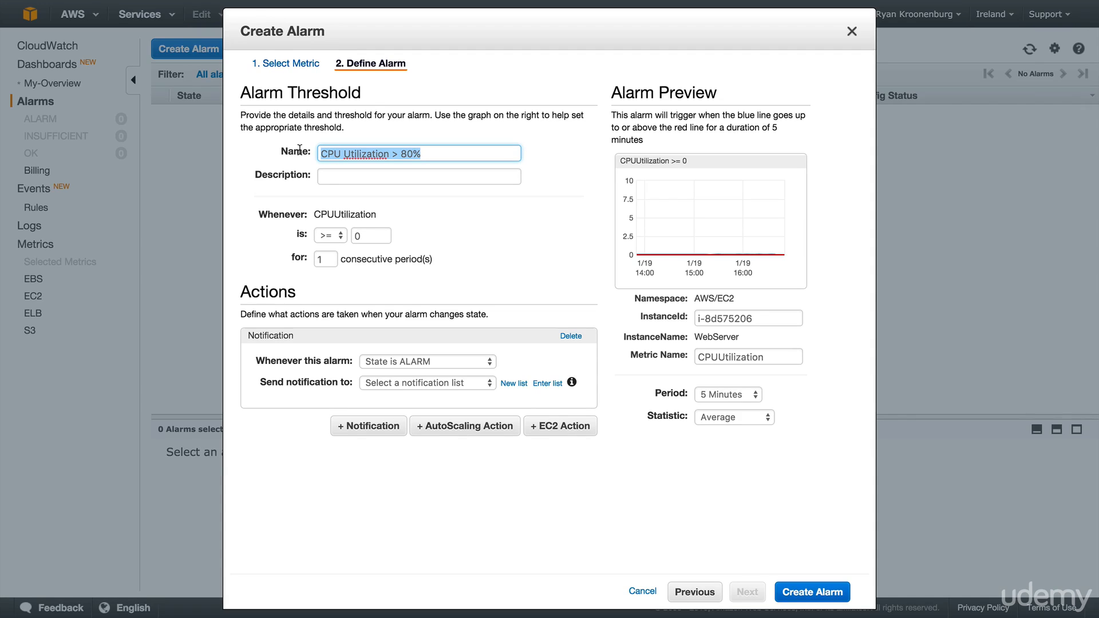
left_click(335, 176)
key("ctrl+v")
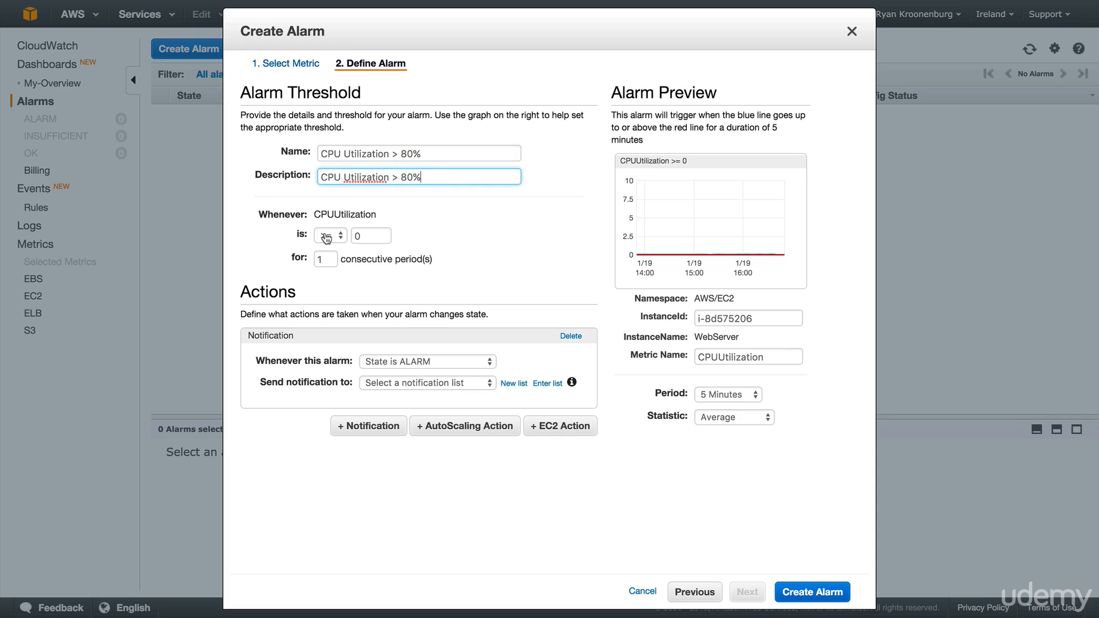
- Set the alarm threshold to 80 and the evaluation period to 1 Minute
left_click(364, 235)
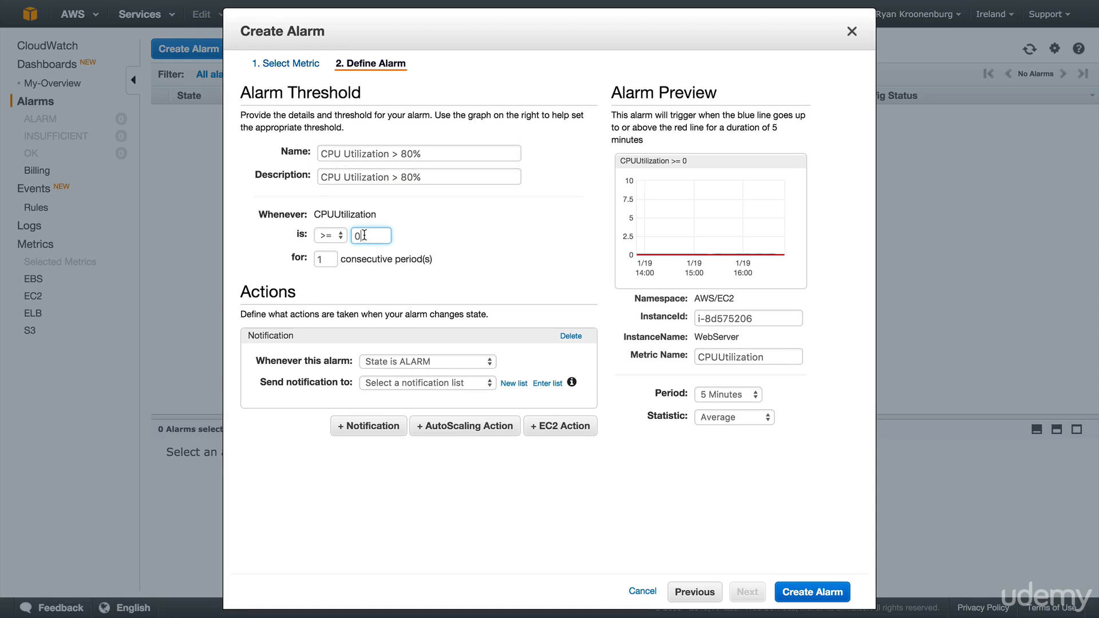
key("BackSpace")
type("80")
left_click(302, 261)
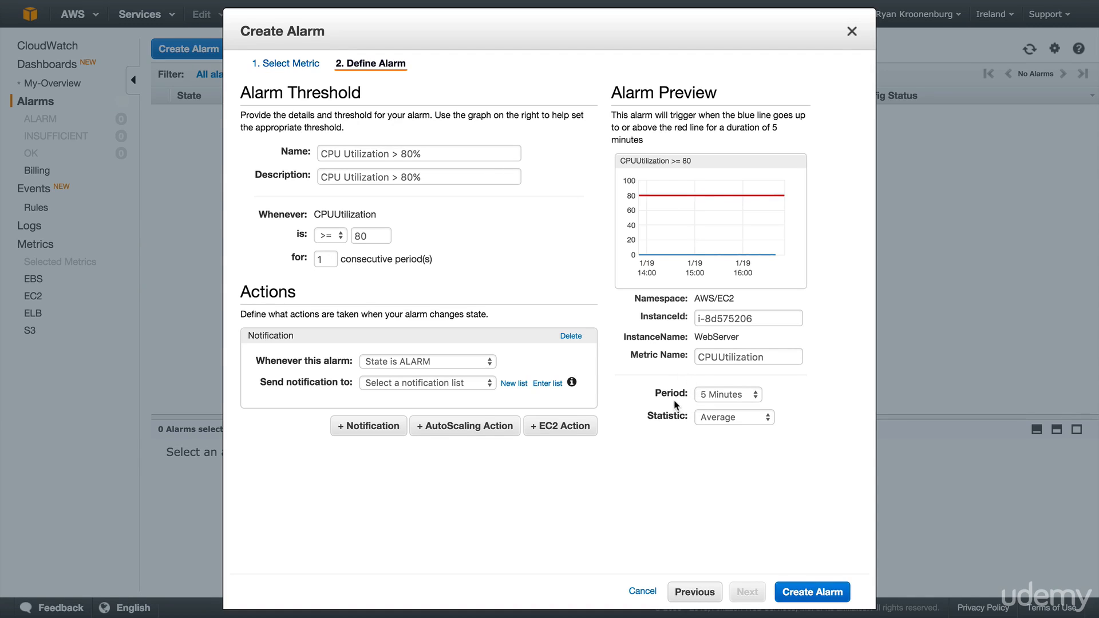
left_click(711, 396)
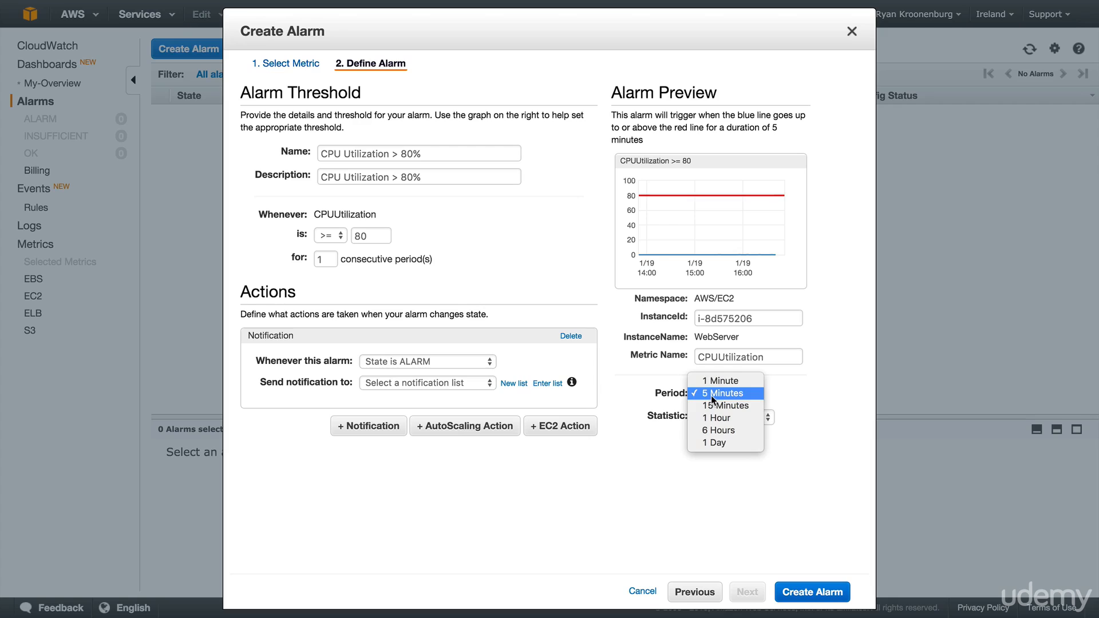
left_click(711, 381)
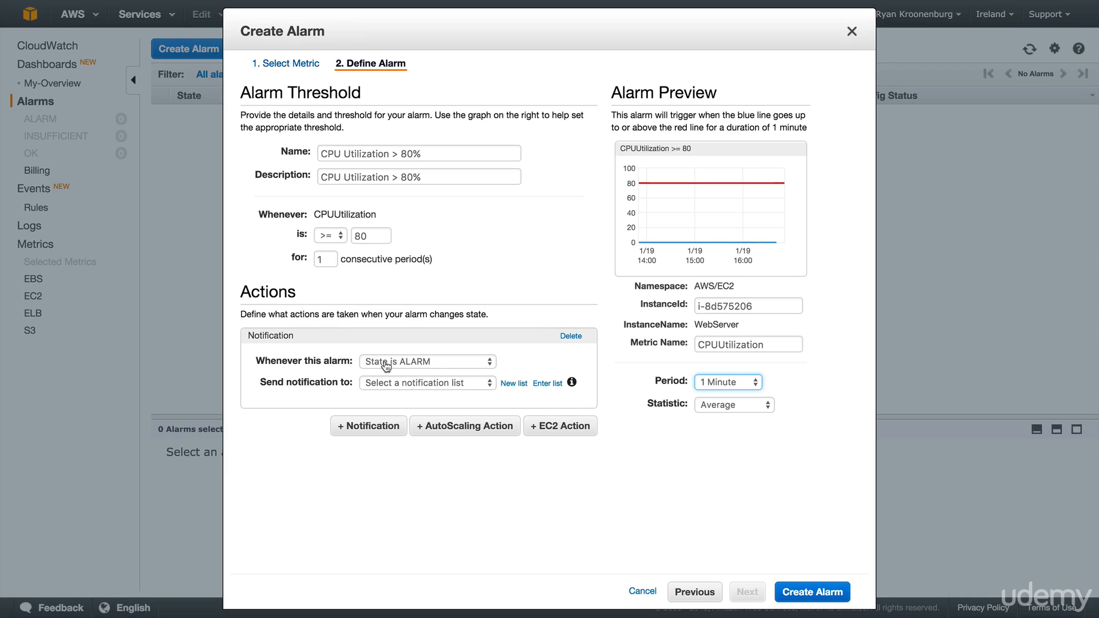
- Switch the alarm notification to a new list and enter the recipient's email address
left_click(399, 383)
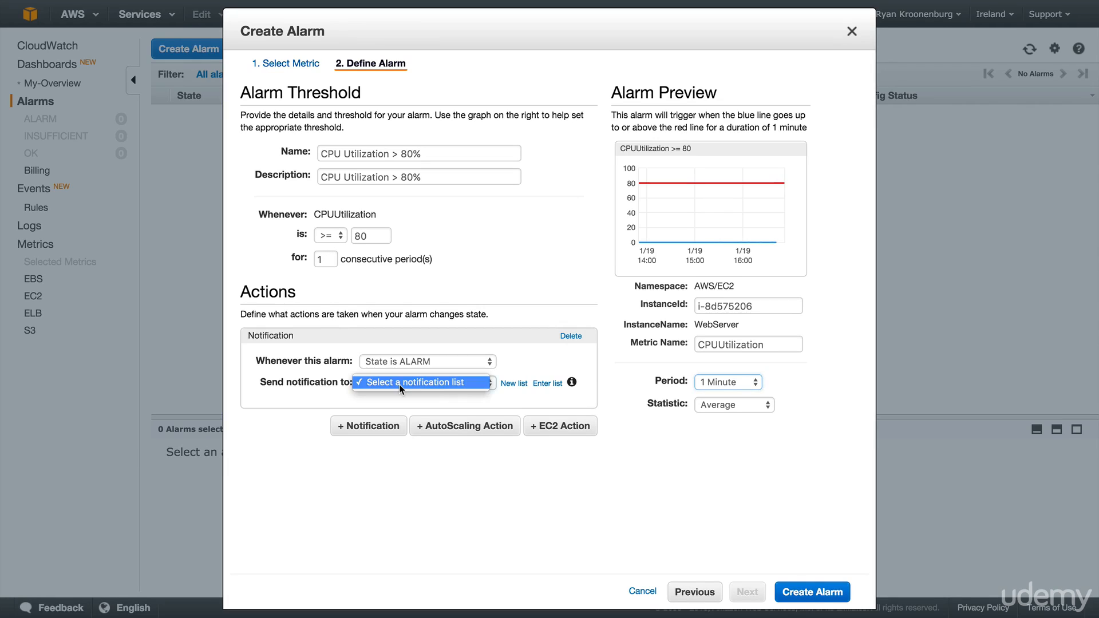
left_click(399, 383)
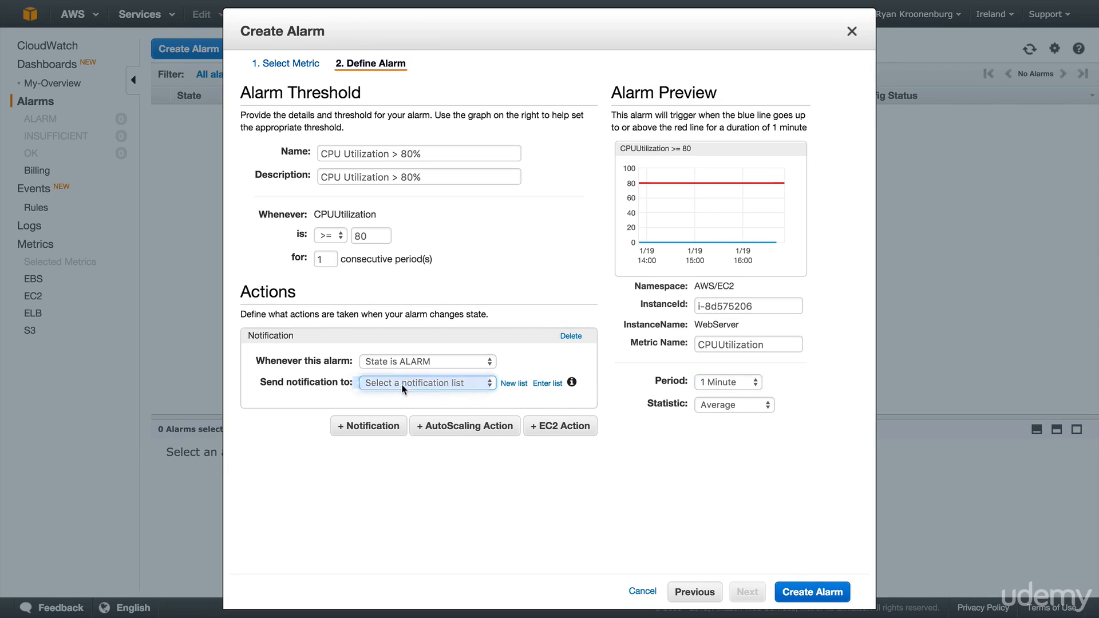
left_click(518, 385)
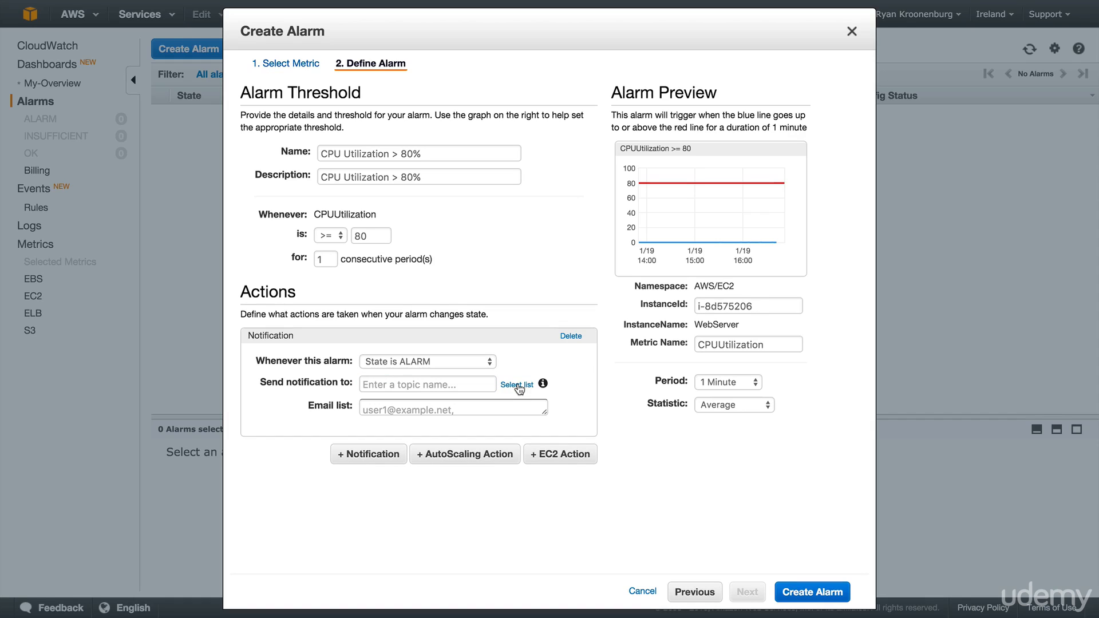
left_click(415, 407)
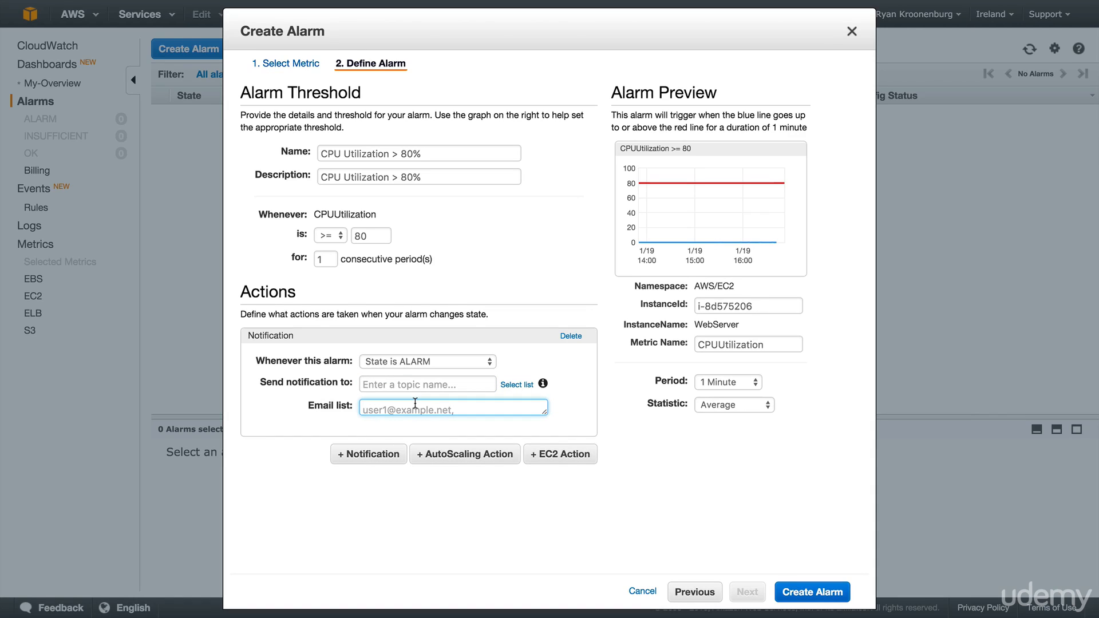
type("myemail@email.com")
left_click(636, 437)
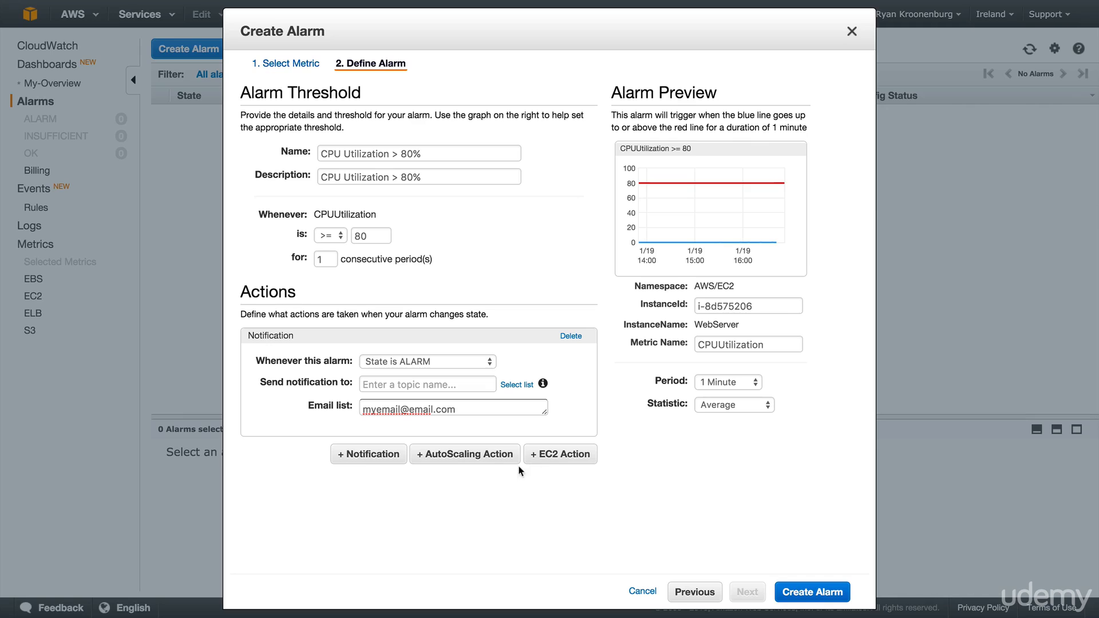
- Add an EC2 action to the alarm and change the alarm condition to CPUUtilization <= 5
left_click(553, 458)
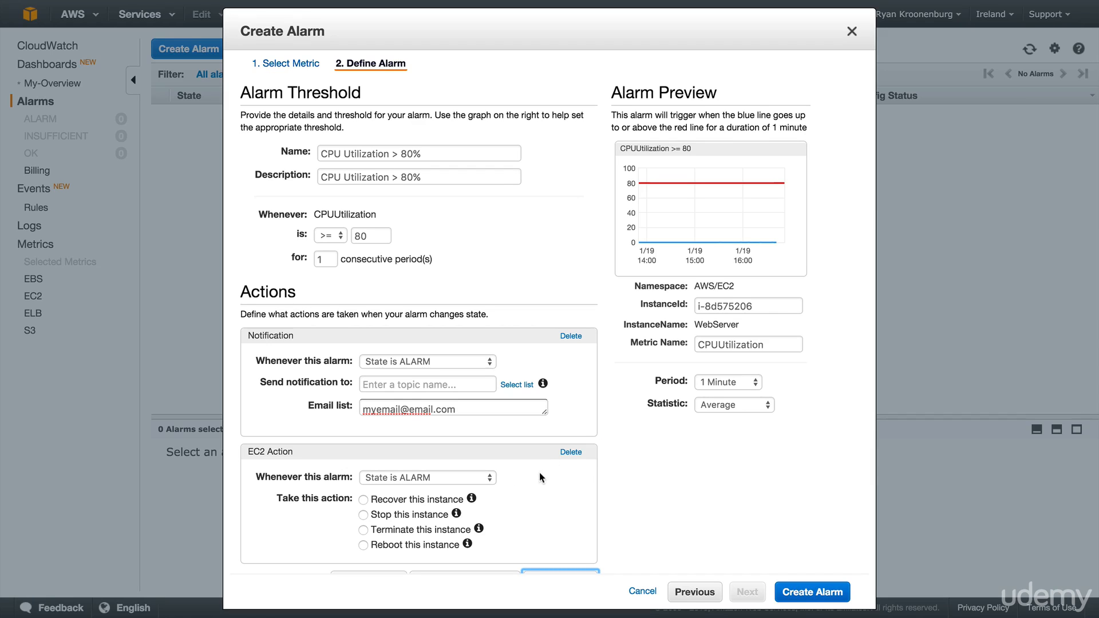
scroll(540, 489, "down", 1)
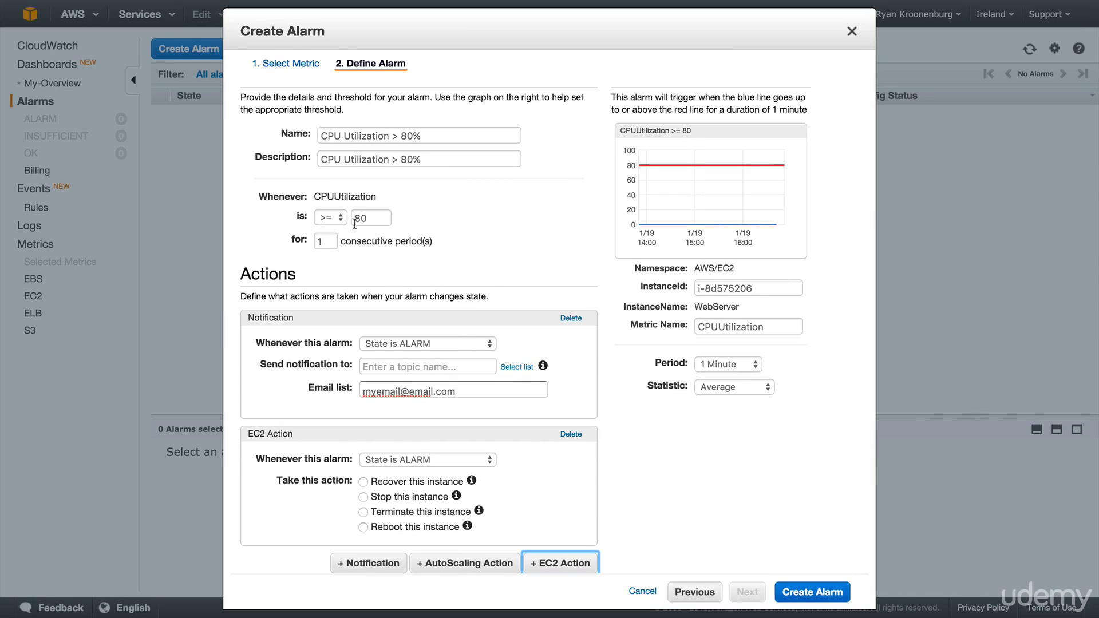
left_click(332, 218)
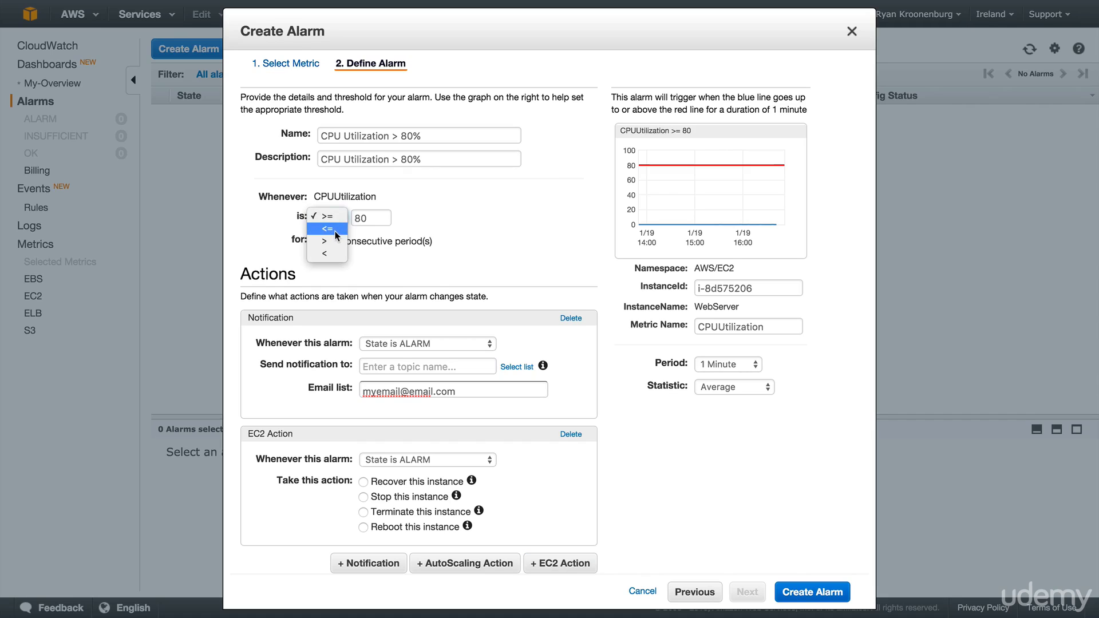
left_click(332, 229)
double_click(353, 218)
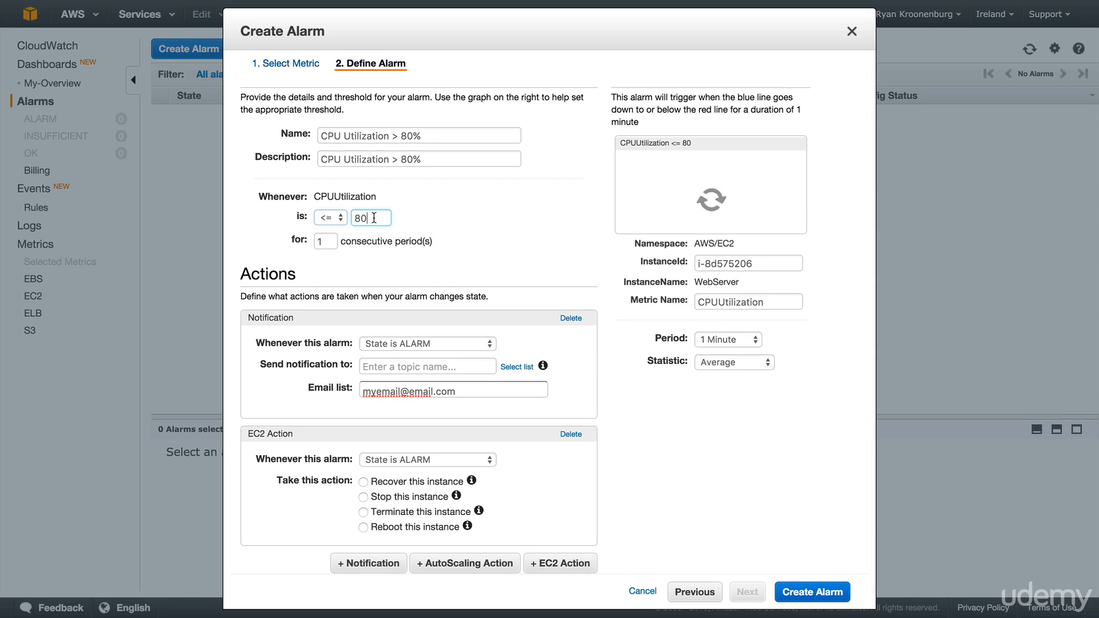
type("5")
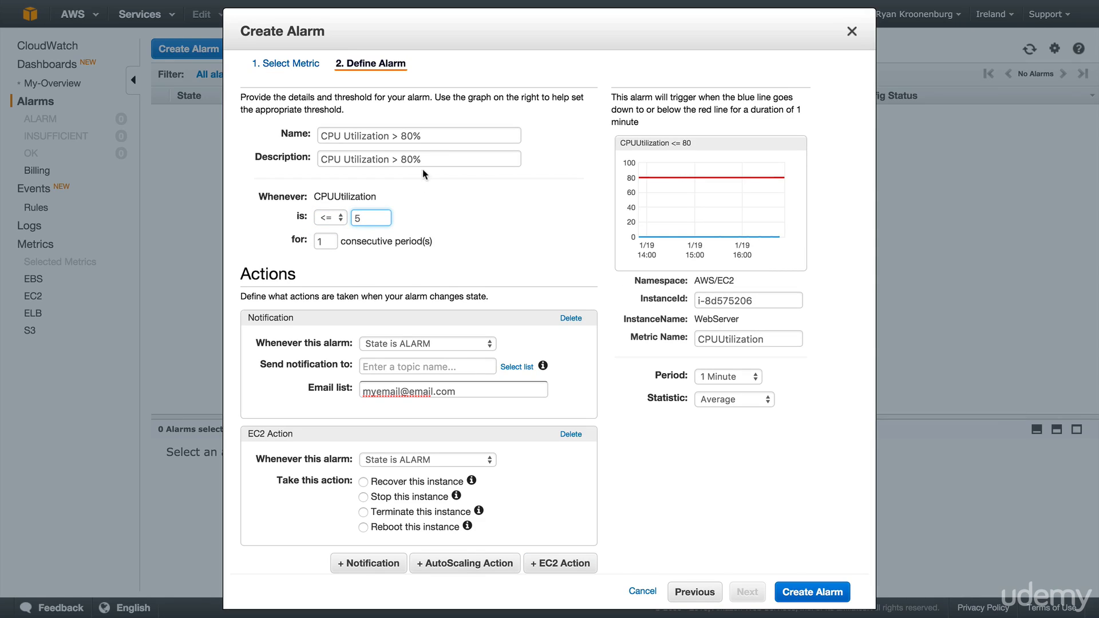
left_click(428, 141)
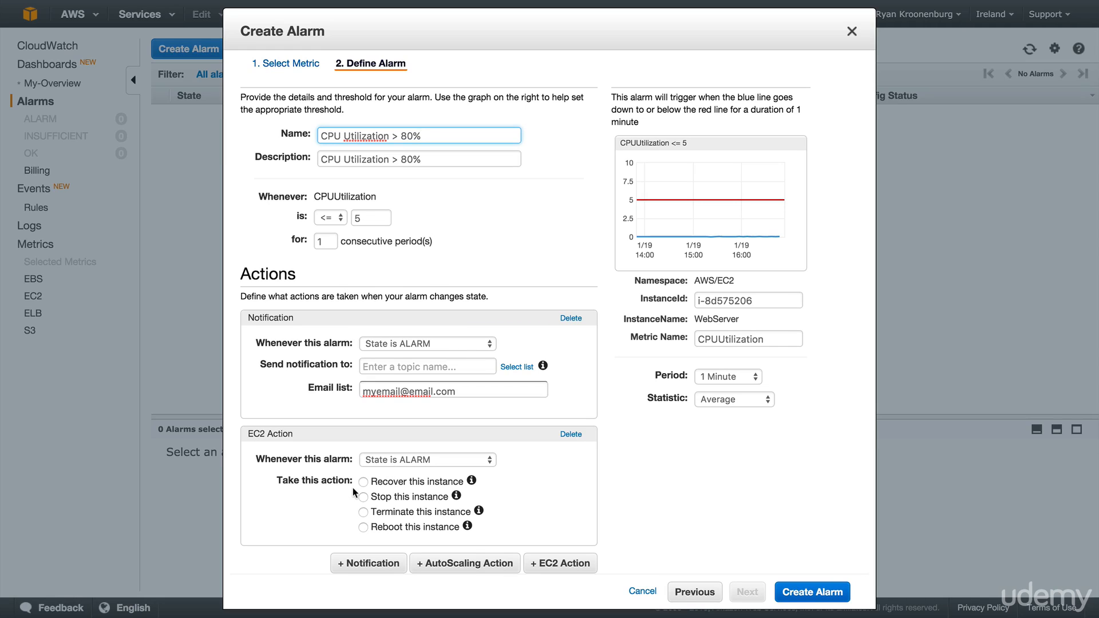
- Set the EC2 action to terminate the instance when the state is ALARM, and review the alarm's settings
left_click(372, 513)
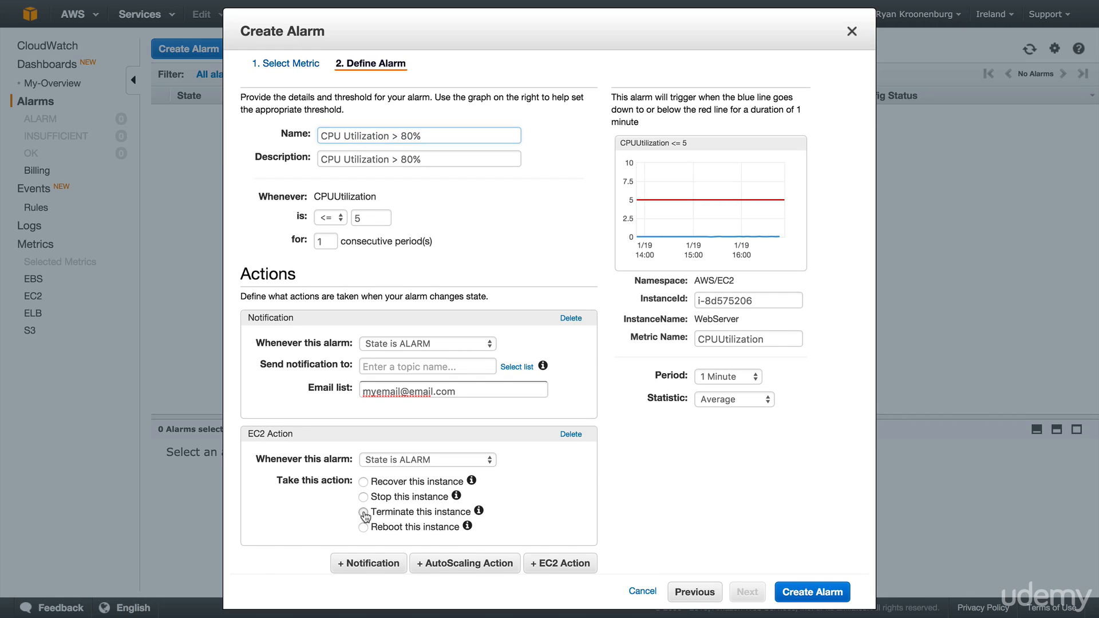
scroll(687, 457, "down", 3)
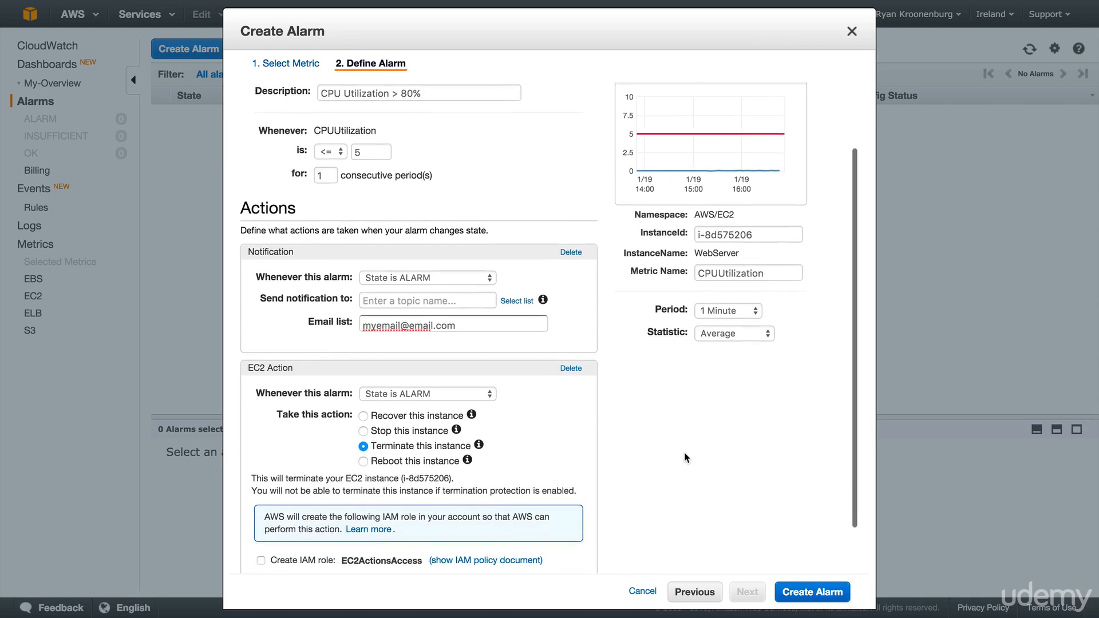
scroll(686, 458, "up", 4)
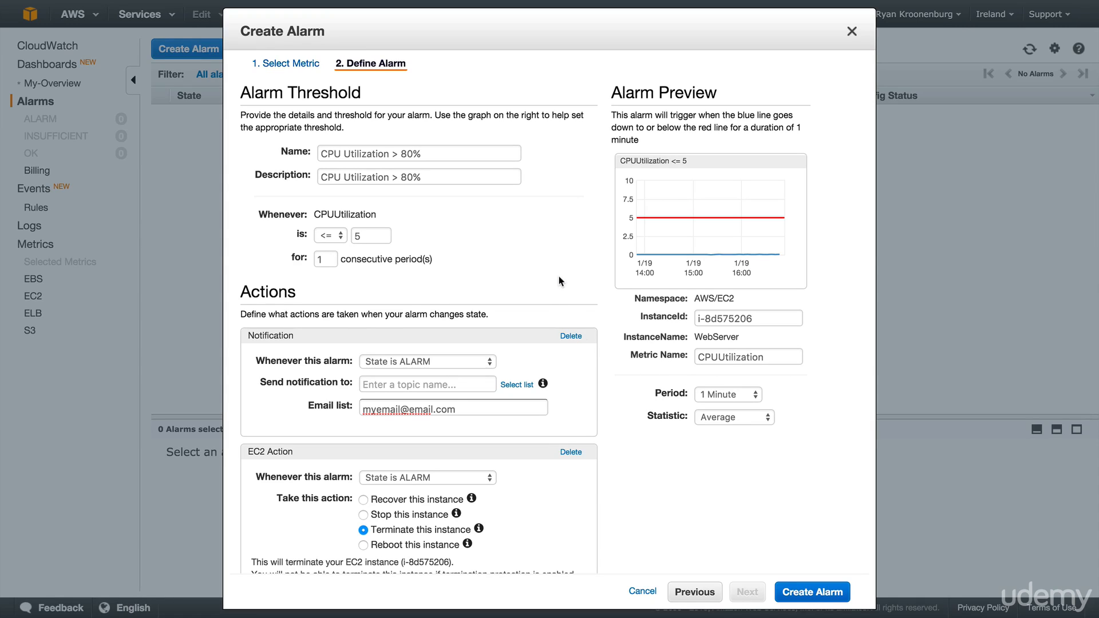
scroll(559, 276, "down", 1)
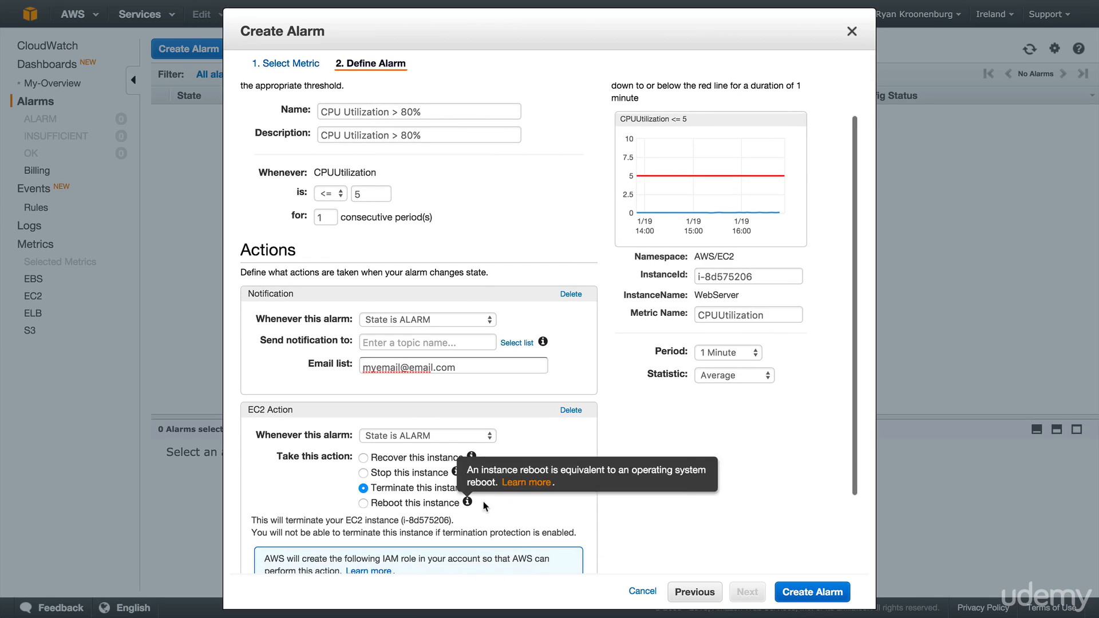
- Remove the notification action from the alarm and set the evaluation period to 1 Day
left_click(572, 294)
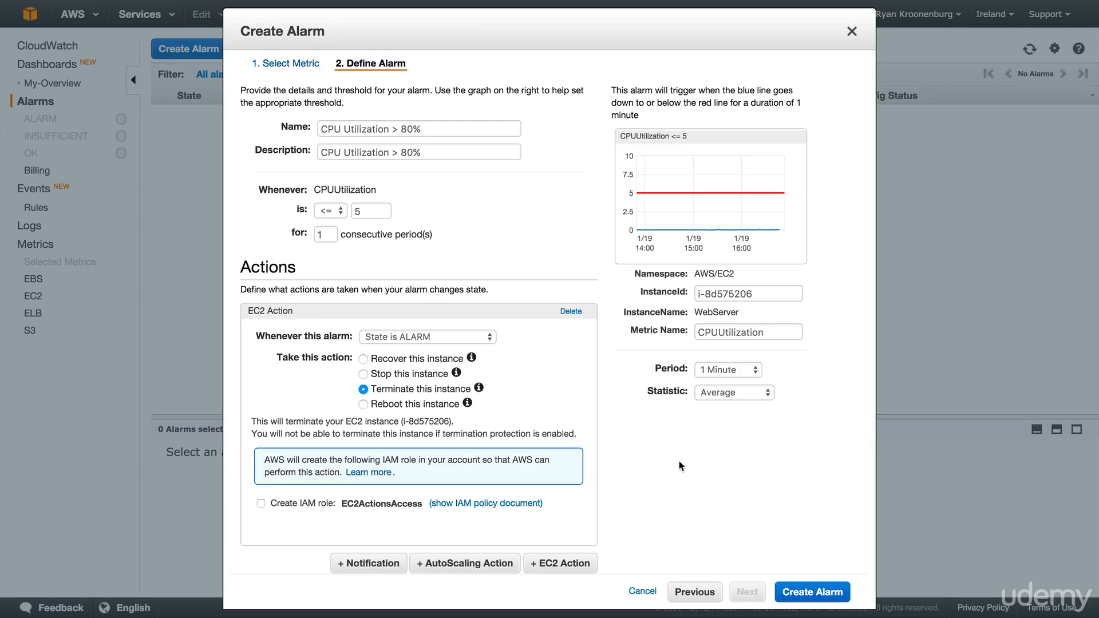
left_click(716, 369)
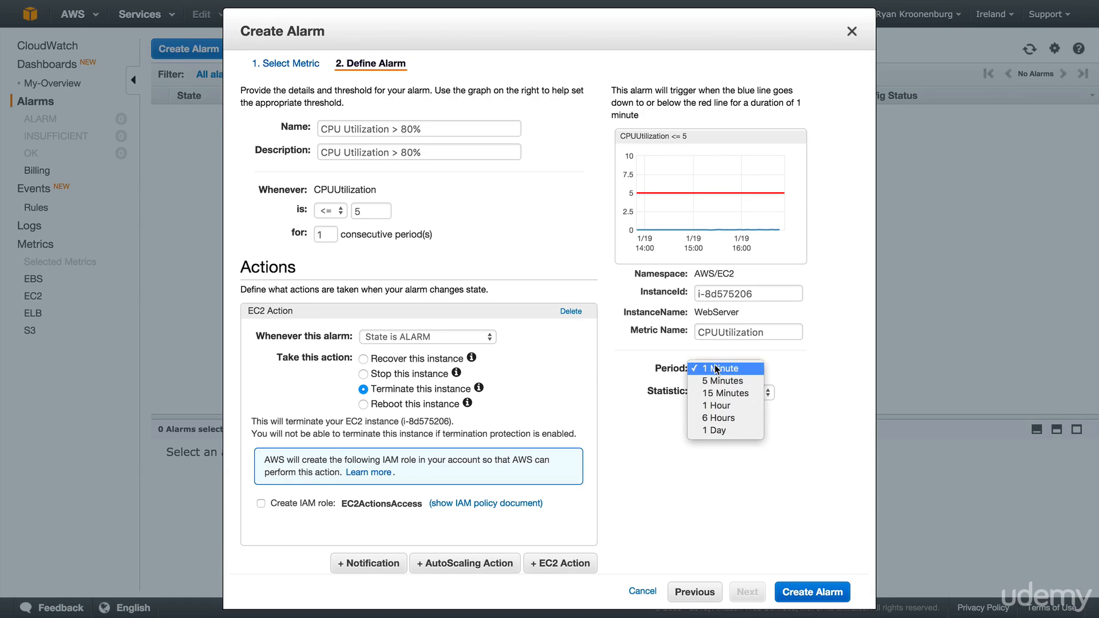
left_click(720, 431)
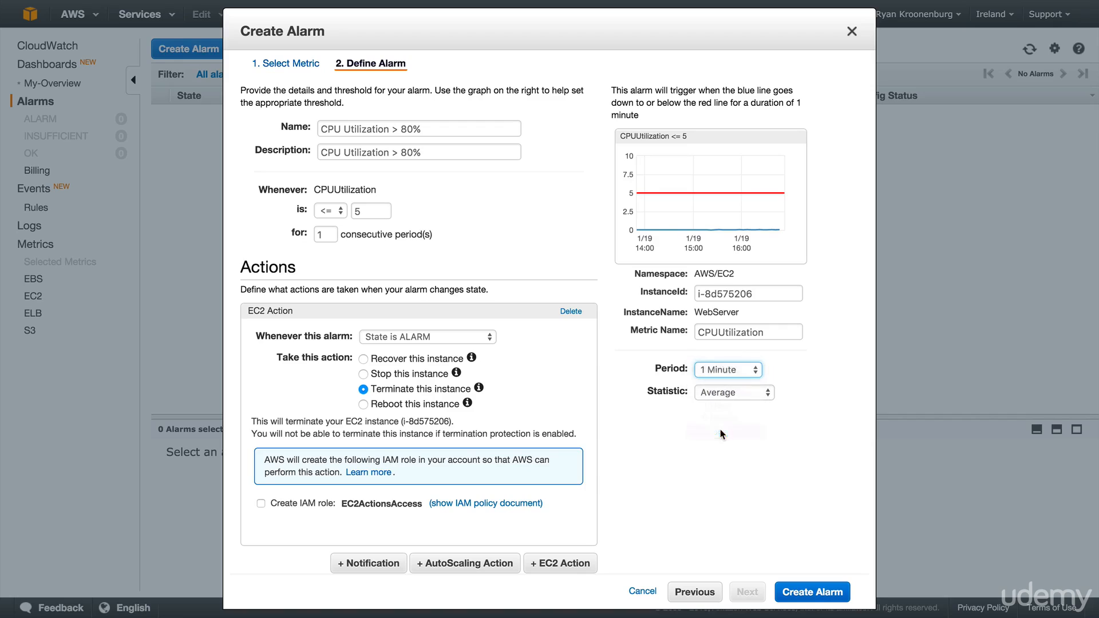